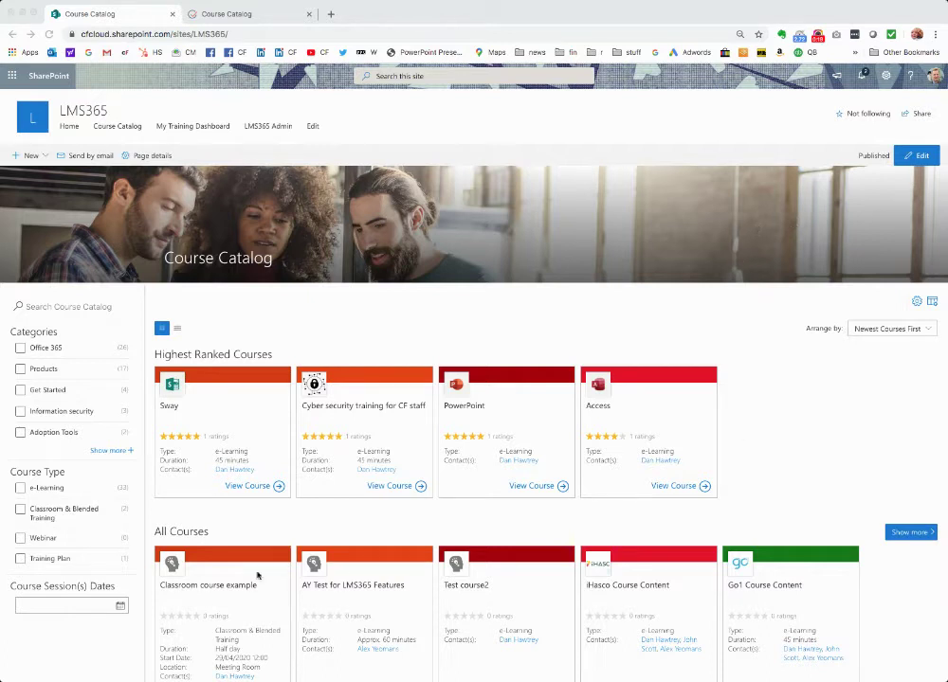
- Filter the catalog to Classroom & Blended Training courses and open the Classroom course example page
scroll(188, 597, down, 1)
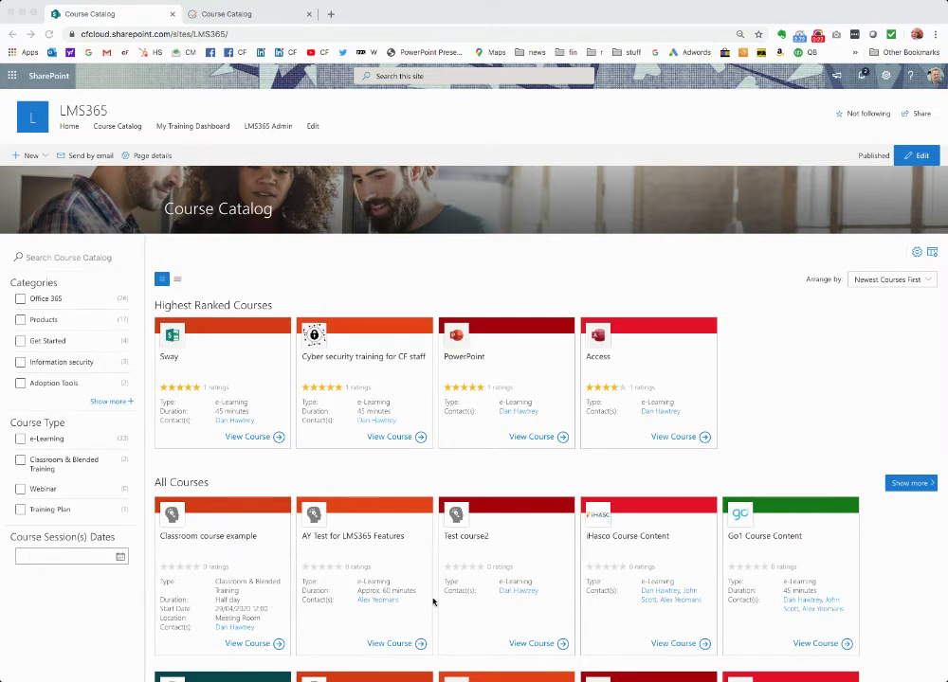
click(54, 464)
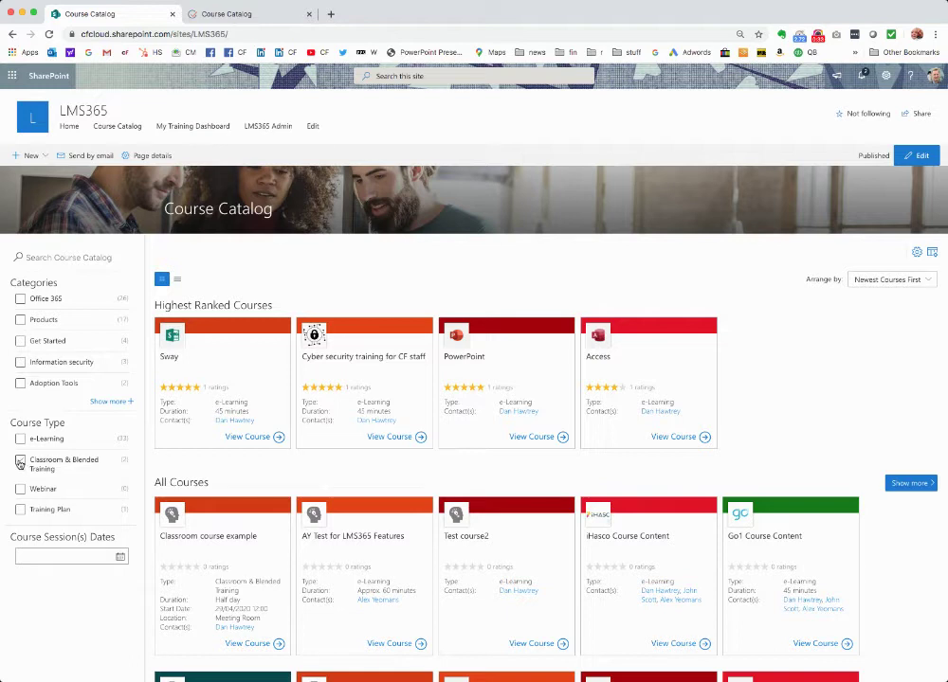
click(21, 463)
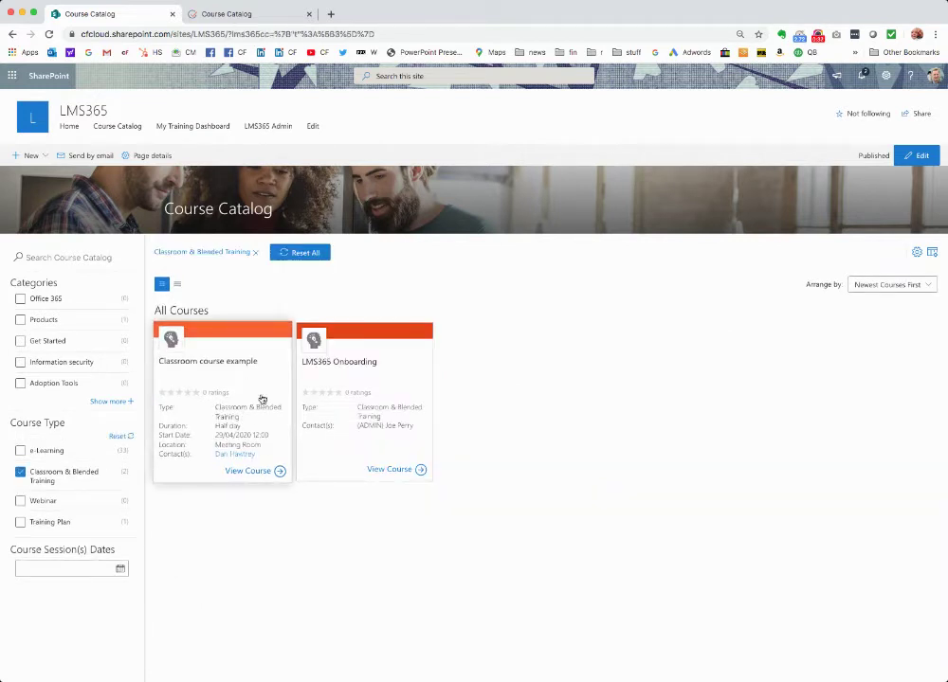
click(262, 473)
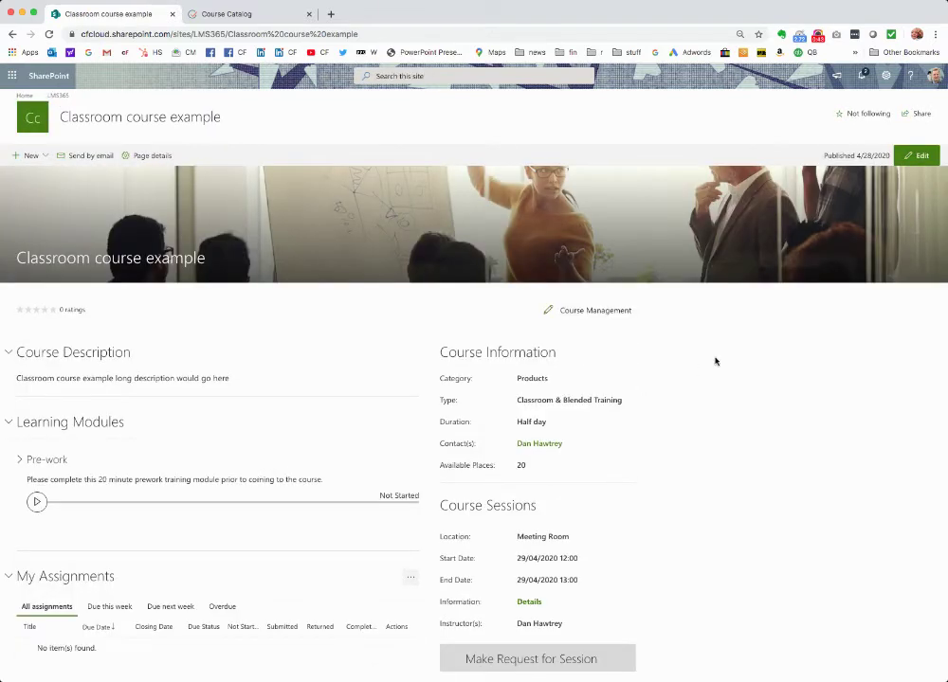
scroll(715, 361, down, 2)
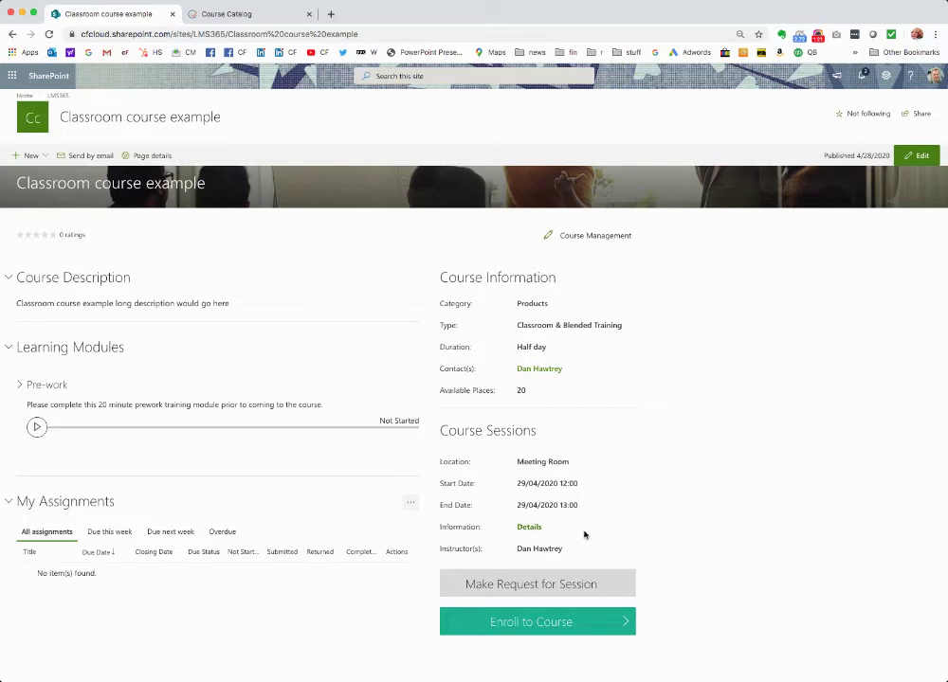
- Cancel the session request, enroll in Classroom course example, and dismiss the new messages notification
click(550, 588)
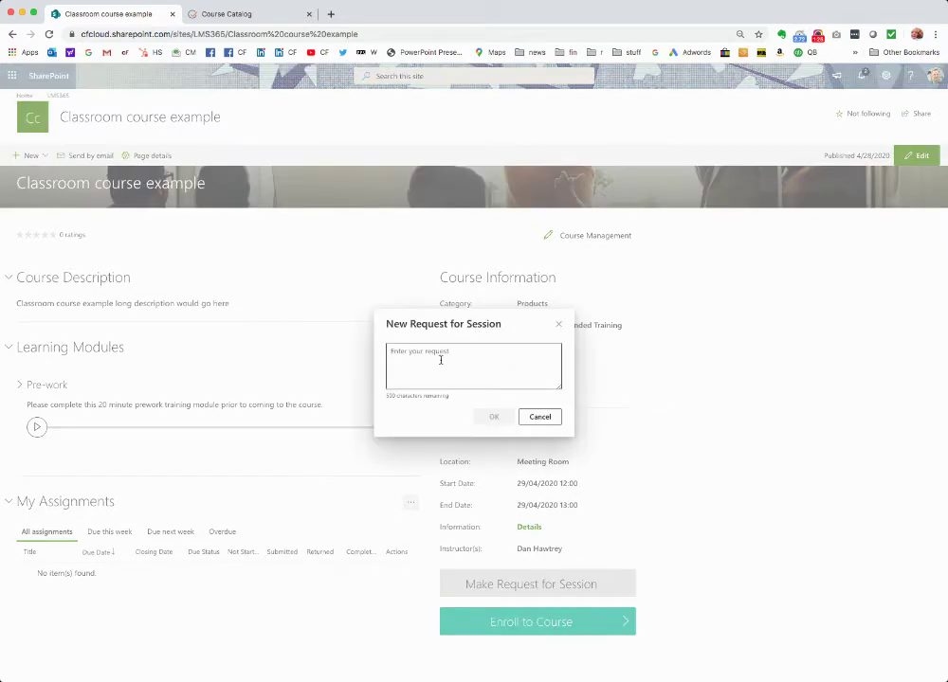
click(560, 326)
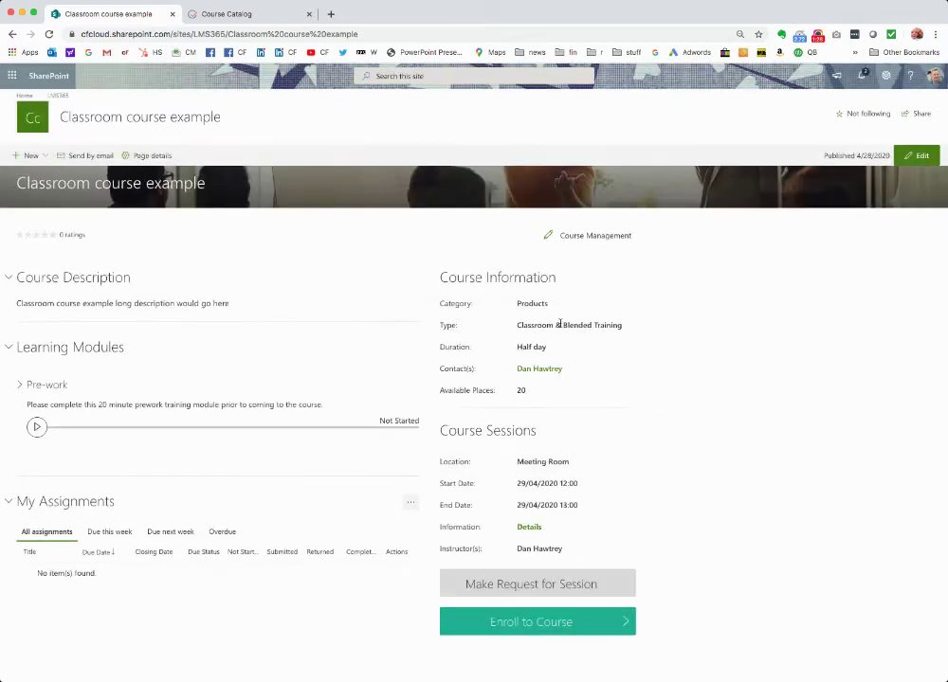
click(533, 623)
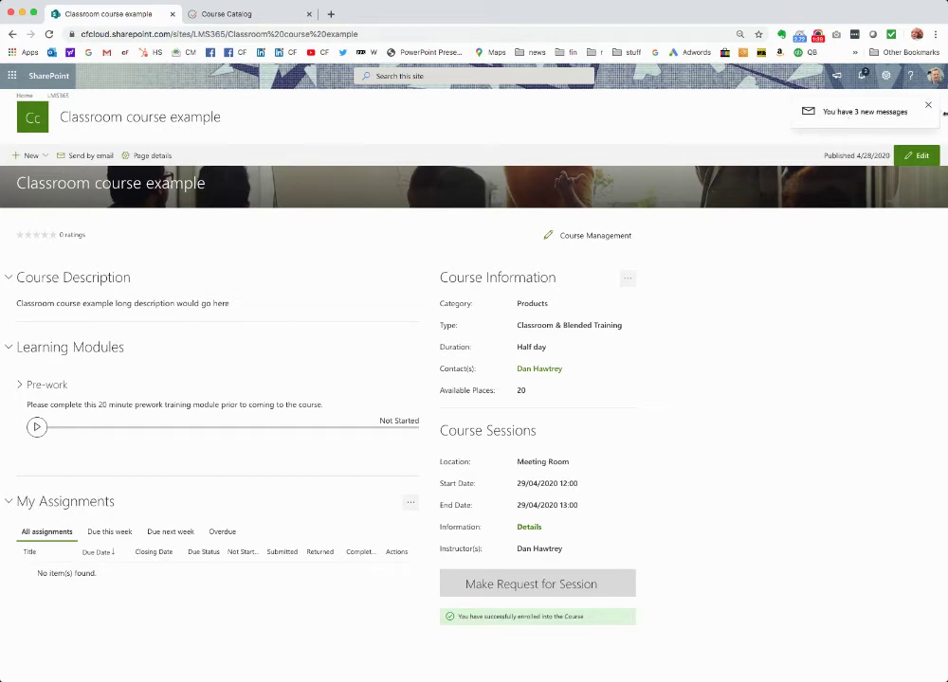
click(929, 108)
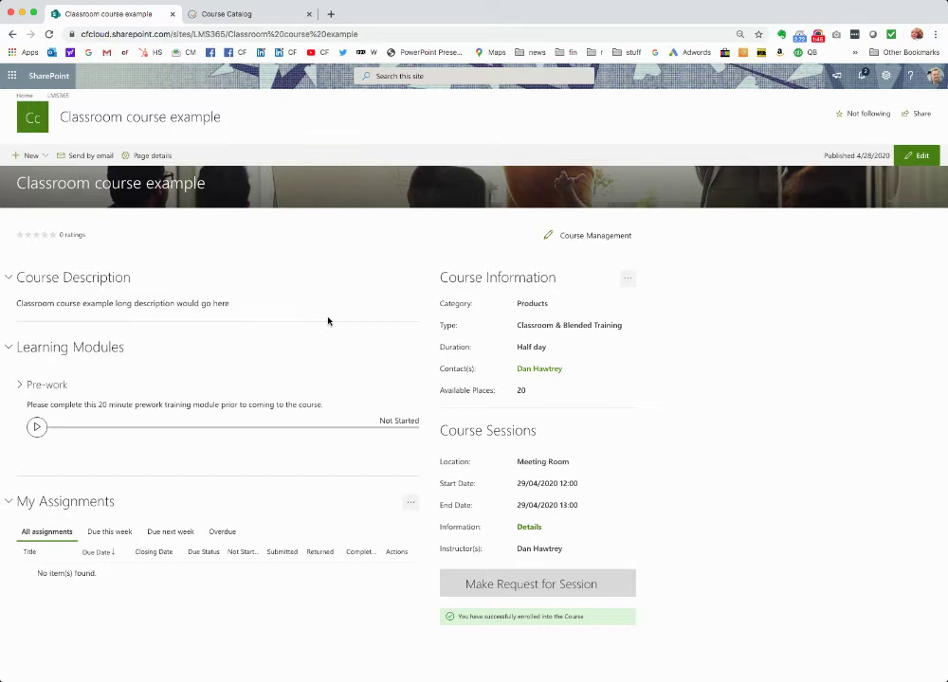
- Start the Pre-work module in the player, exit, and switch to the Admin Center course list
click(37, 429)
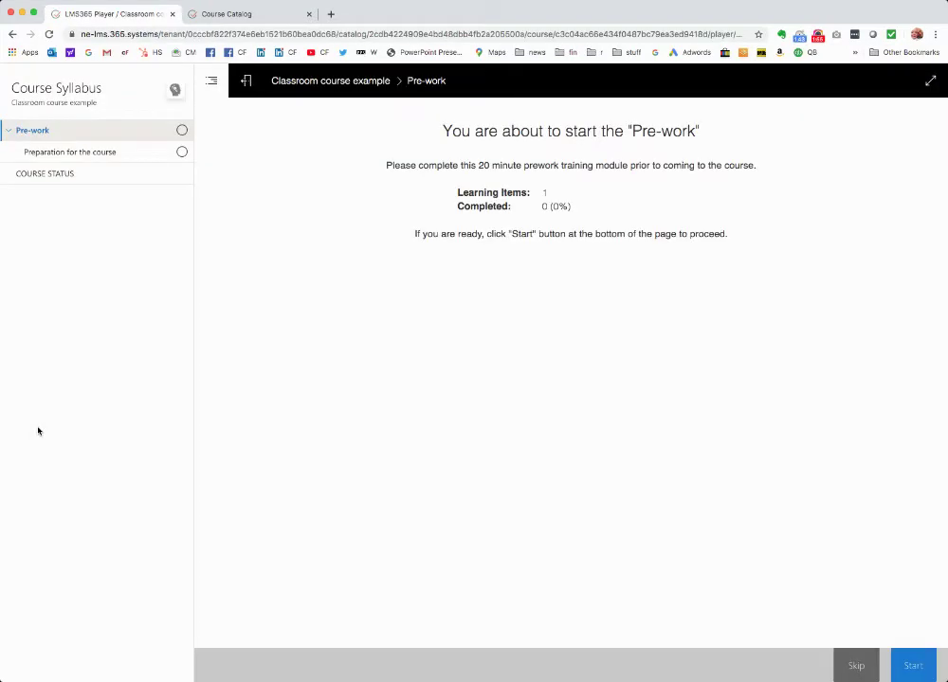
click(912, 665)
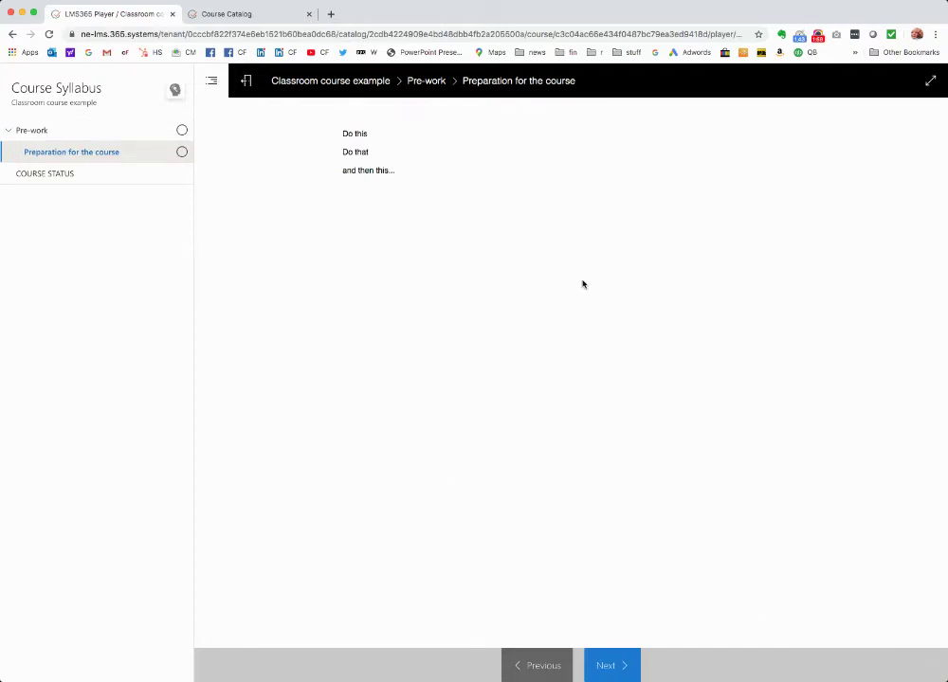
click(246, 83)
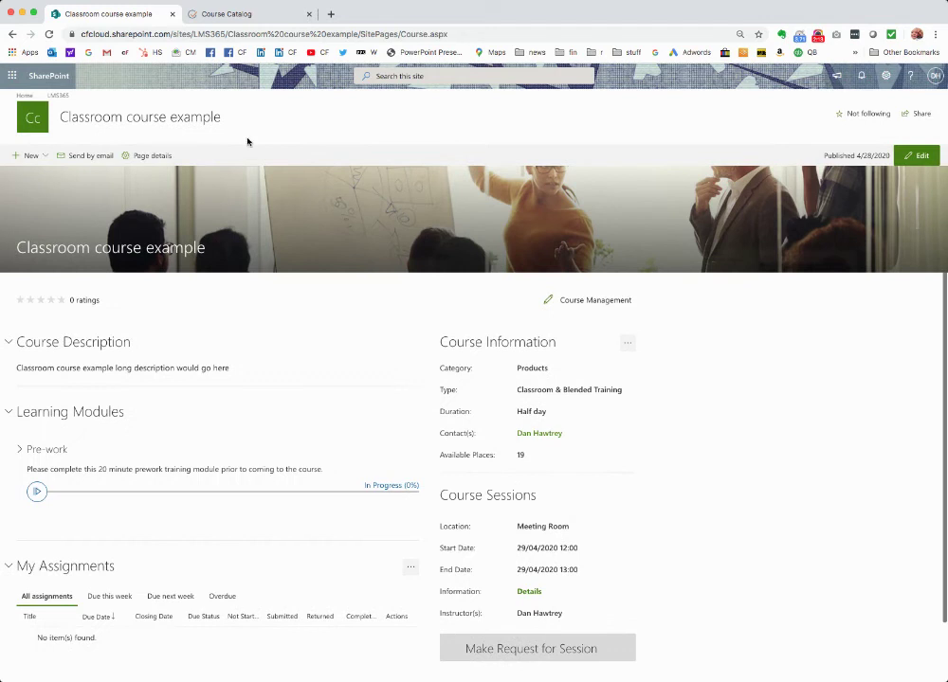
click(231, 15)
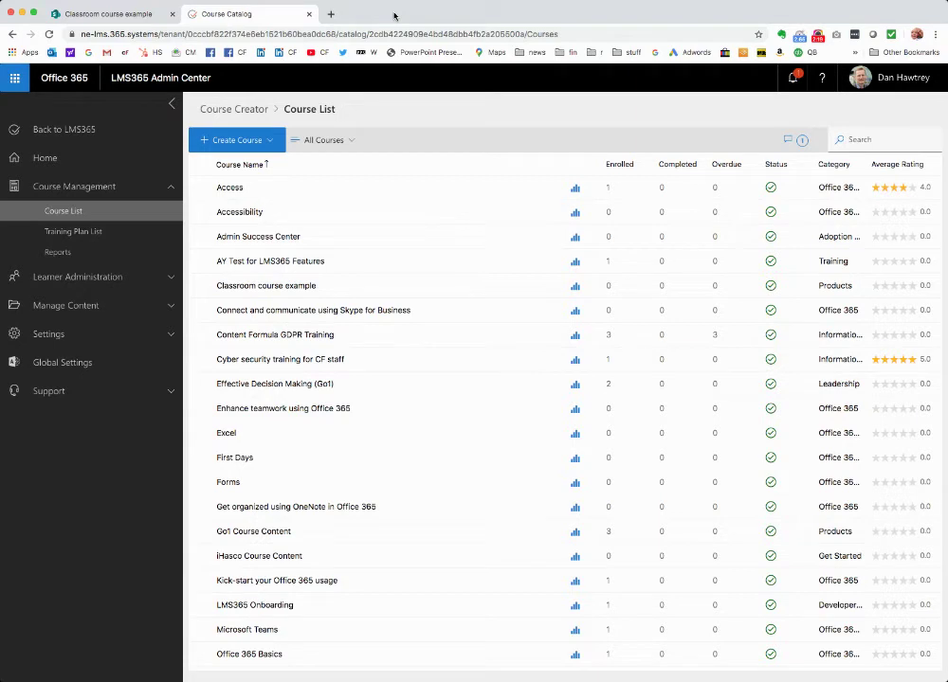
- Open Course Management for the Classroom course example row
click(354, 290)
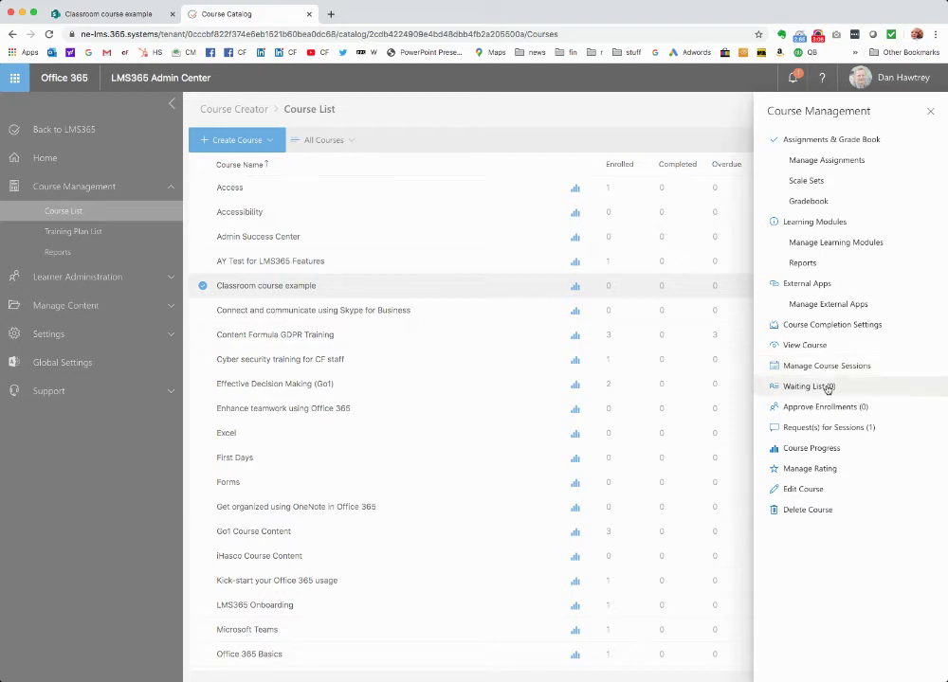
- Edit the course and check Max. Attendees 20, keeping the Automatic Approval enrollment flow
click(804, 490)
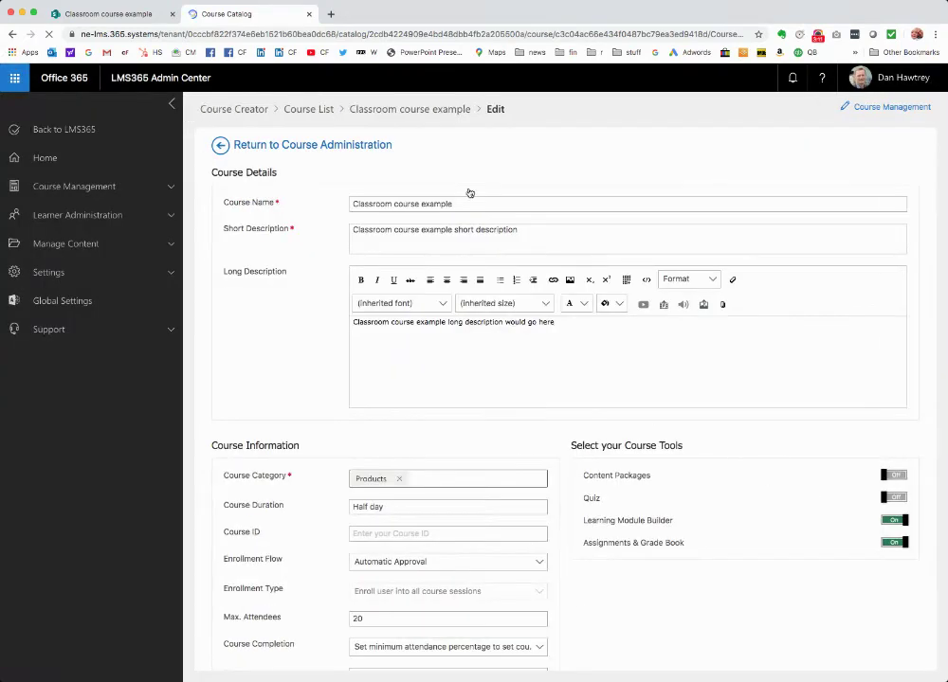
scroll(500, 296, down, 2)
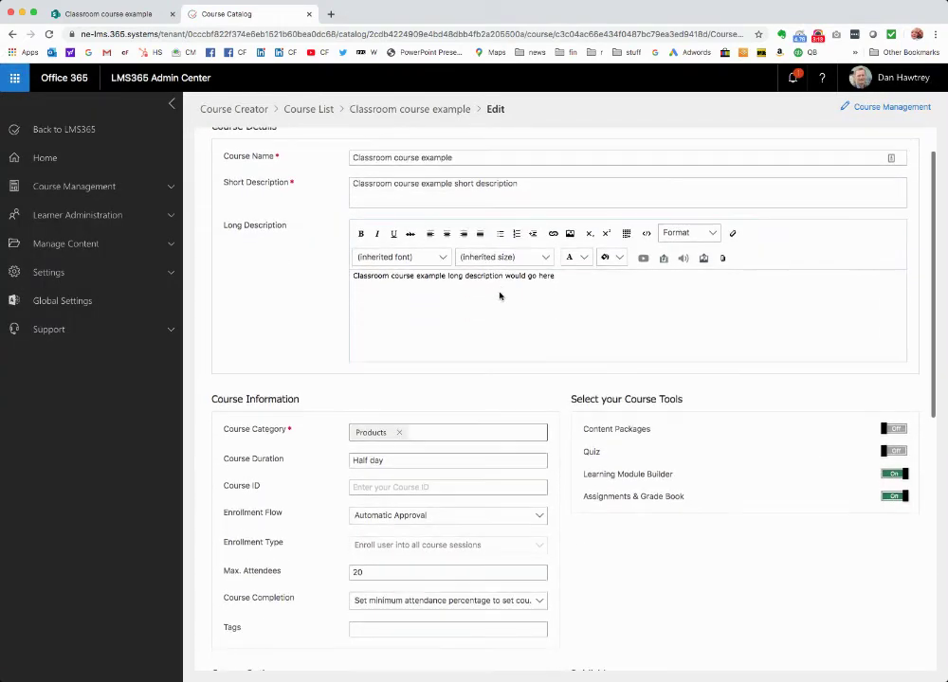
scroll(499, 294, down, 3)
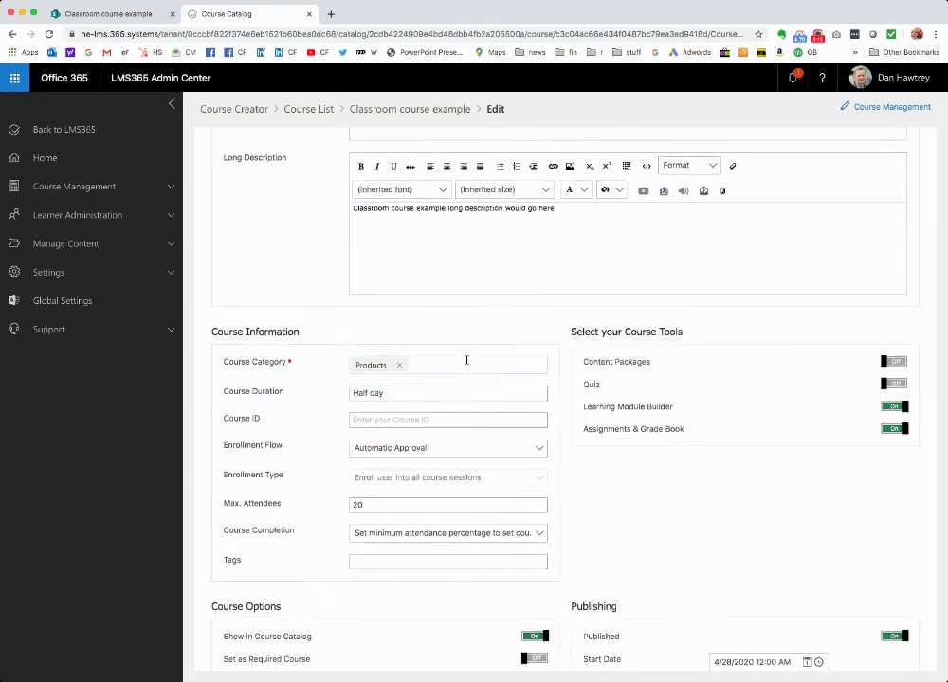
scroll(394, 364, down, 2)
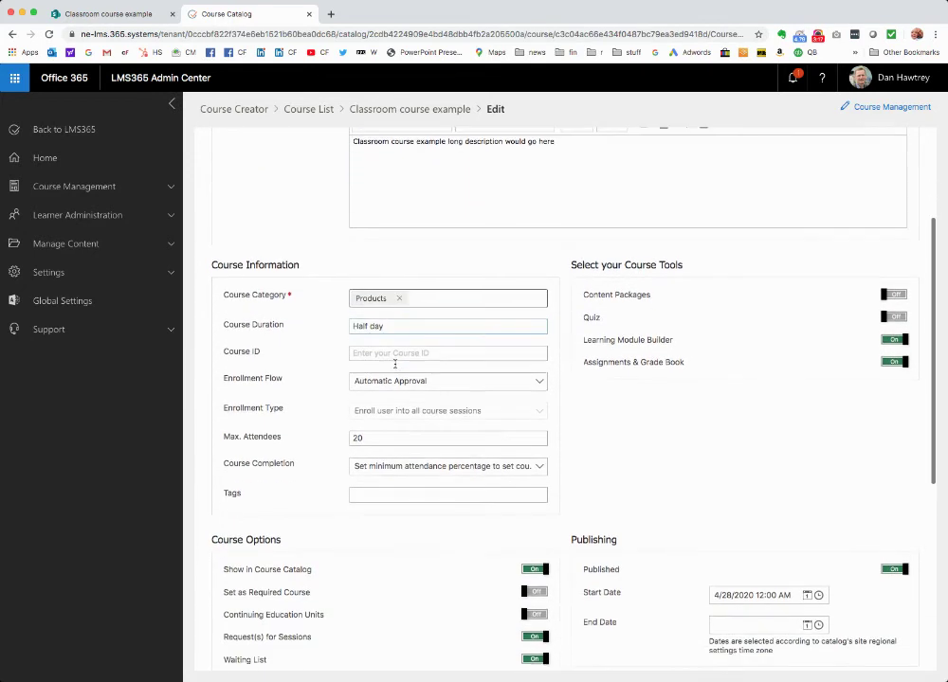
scroll(394, 364, down, 2)
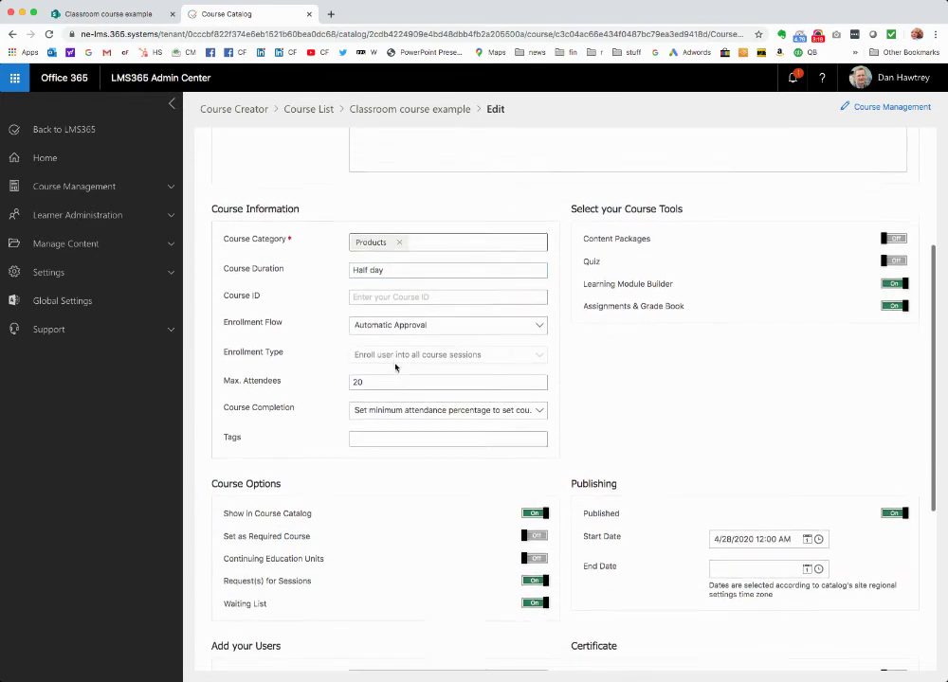
click(371, 355)
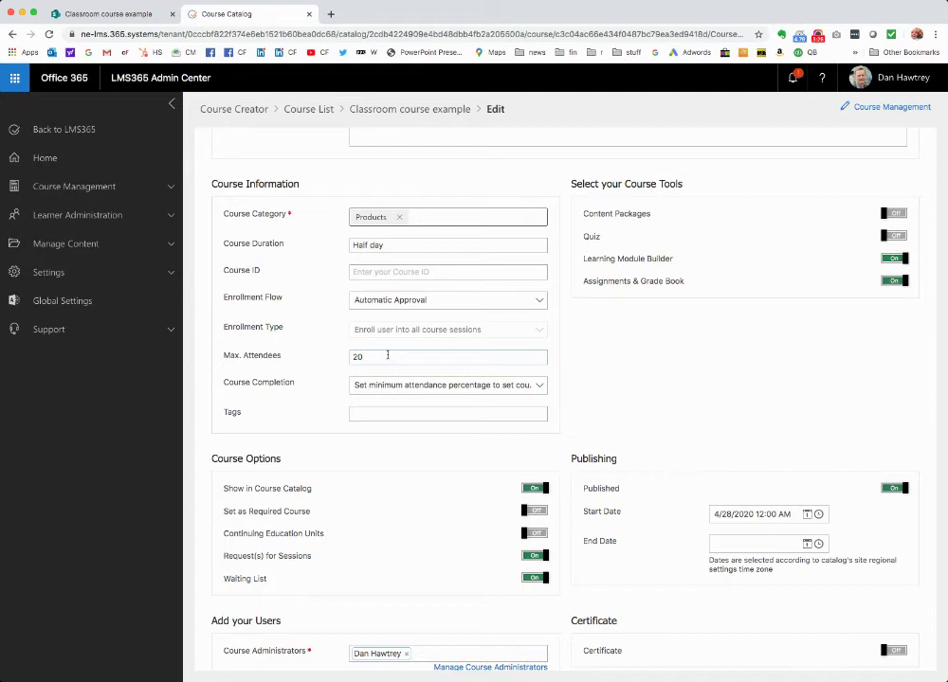
click(542, 303)
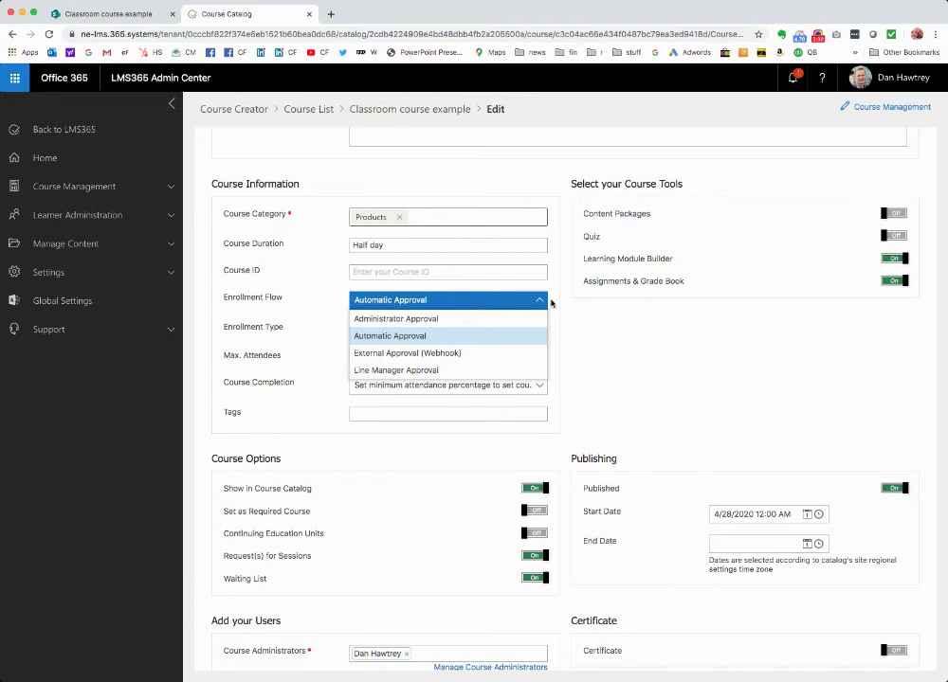
click(549, 303)
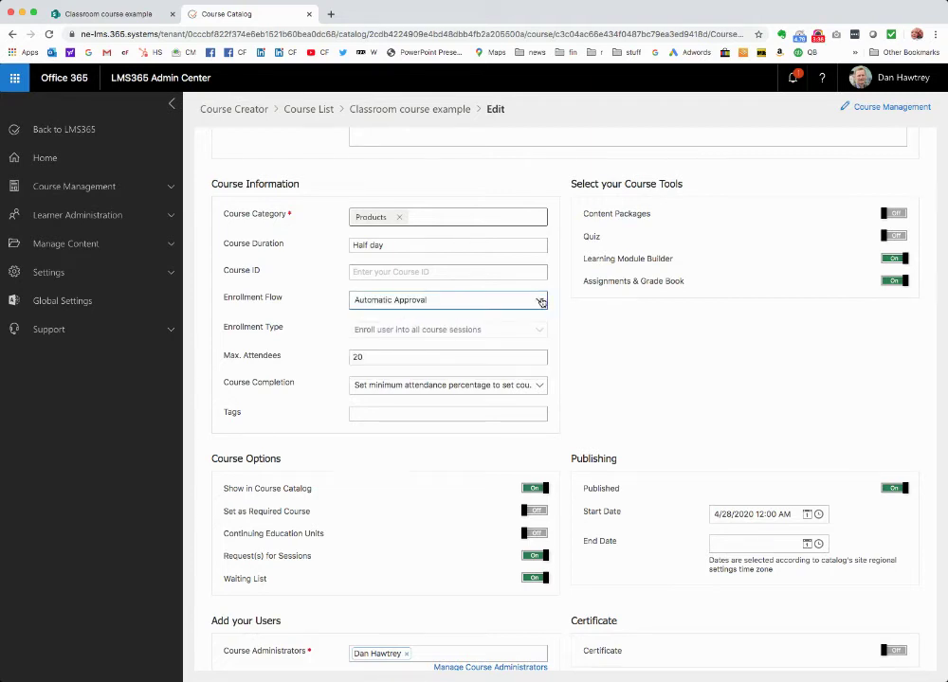
scroll(435, 336, down, 2)
scroll(435, 337, down, 3)
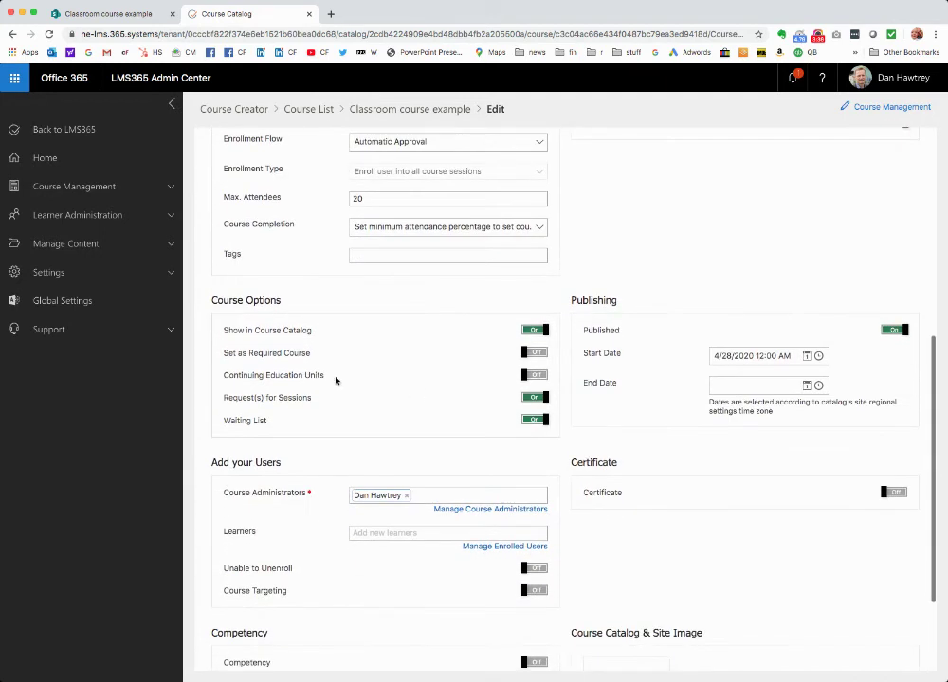
- Leave the Learners field empty and reopen the Course Management panel from the edit page
scroll(374, 359, down, 1)
scroll(374, 359, down, 2)
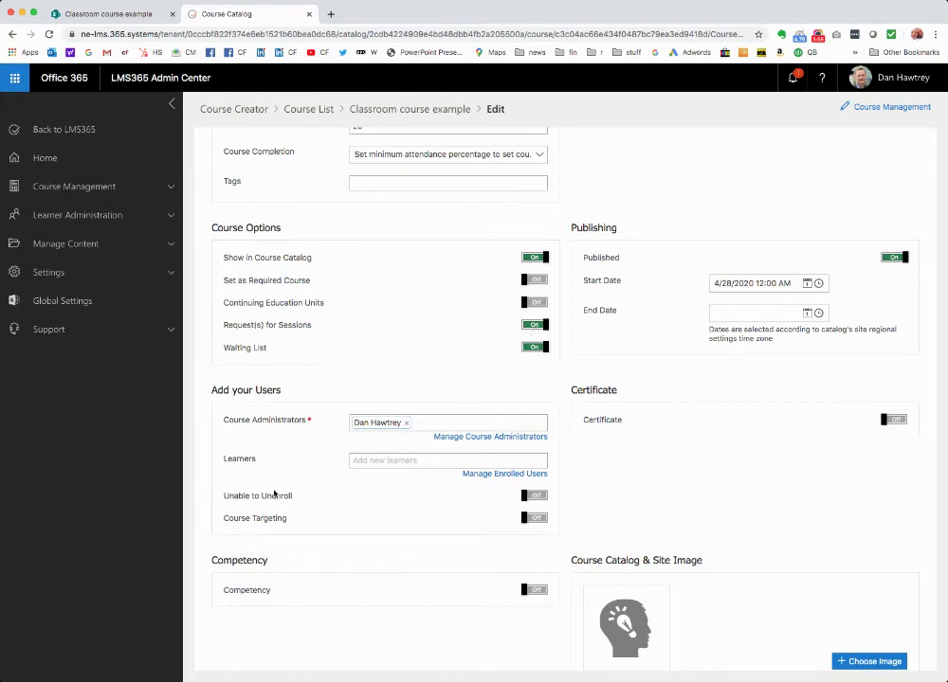
click(410, 461)
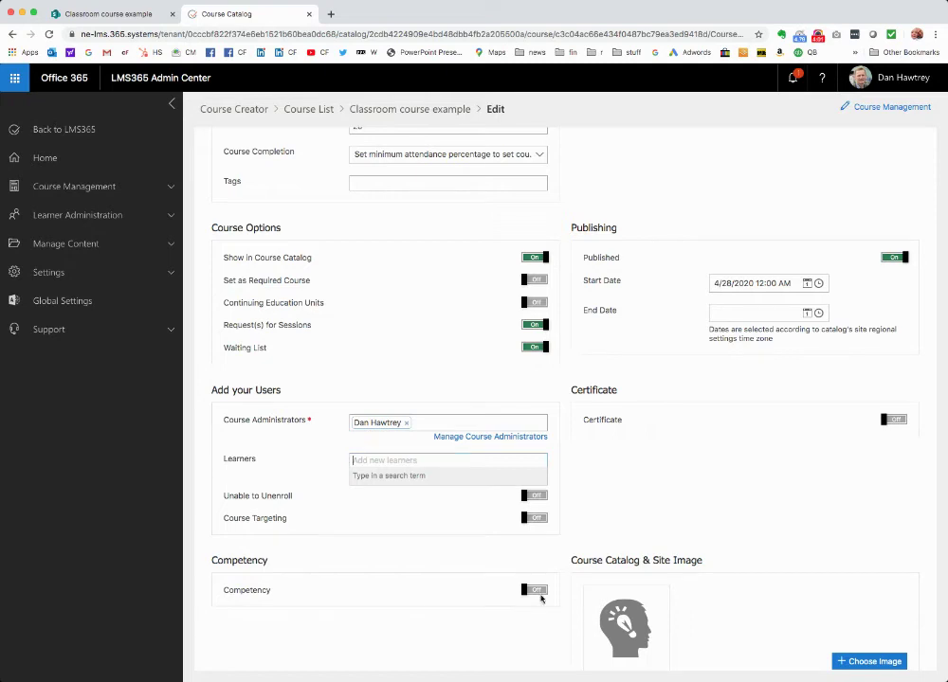
click(682, 470)
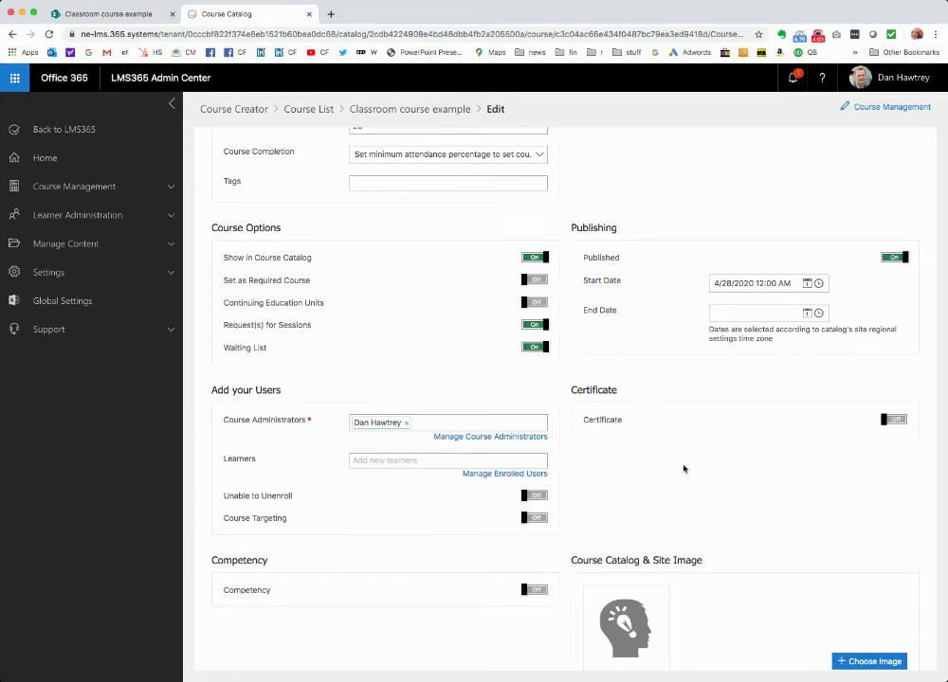
scroll(869, 282, up, 1)
scroll(869, 286, up, 3)
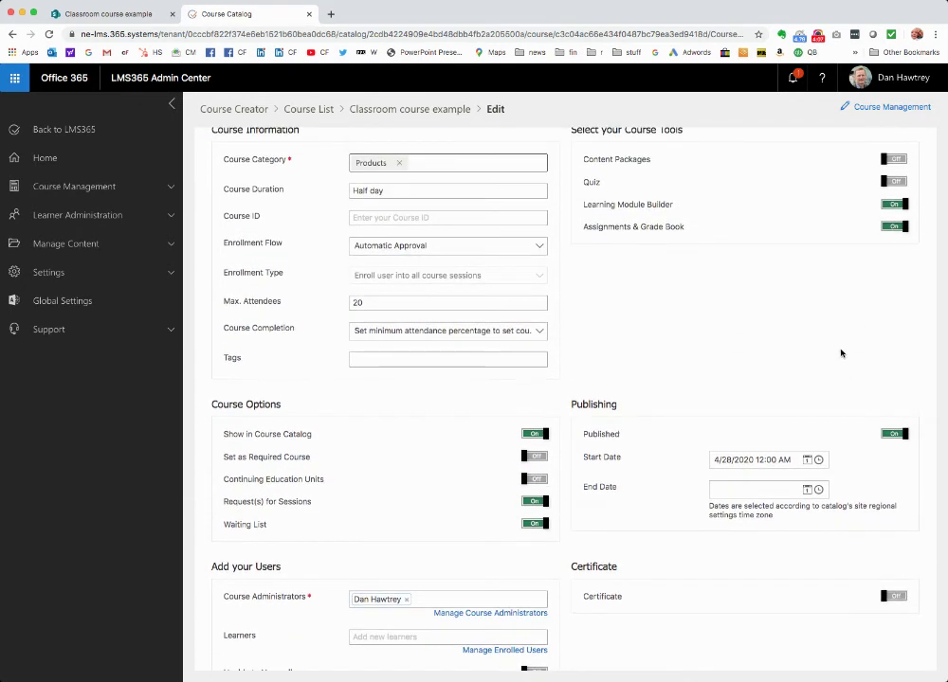
scroll(853, 323, up, 1)
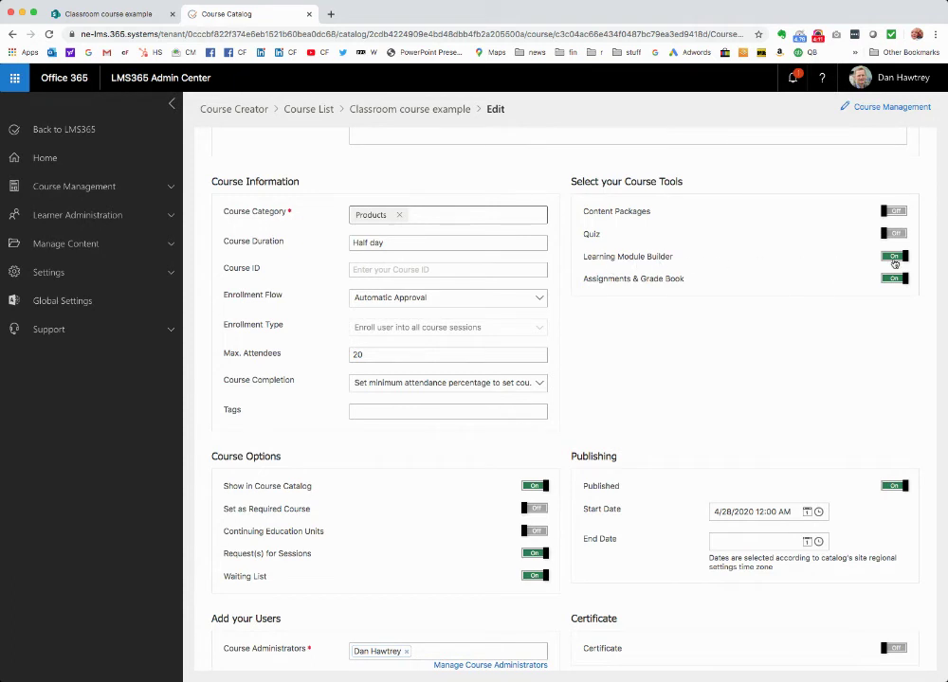
scroll(795, 332, up, 2)
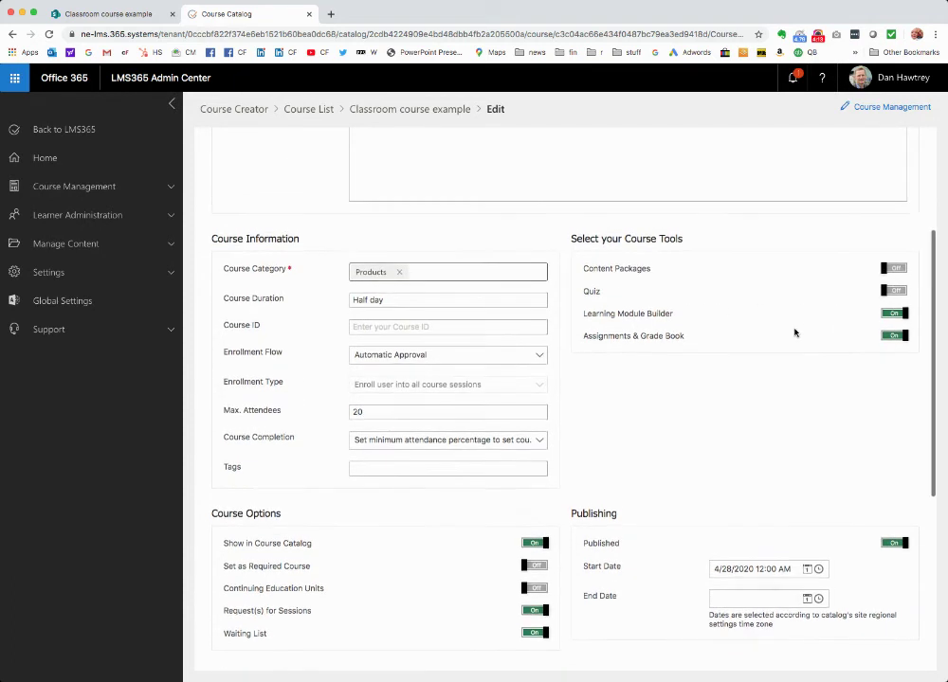
scroll(795, 331, up, 4)
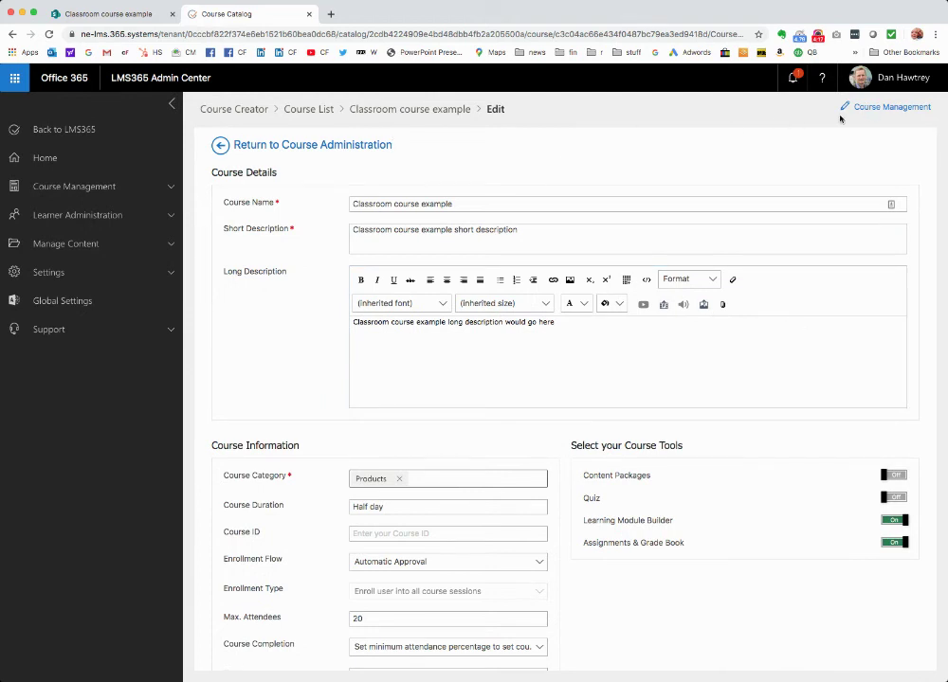
click(903, 112)
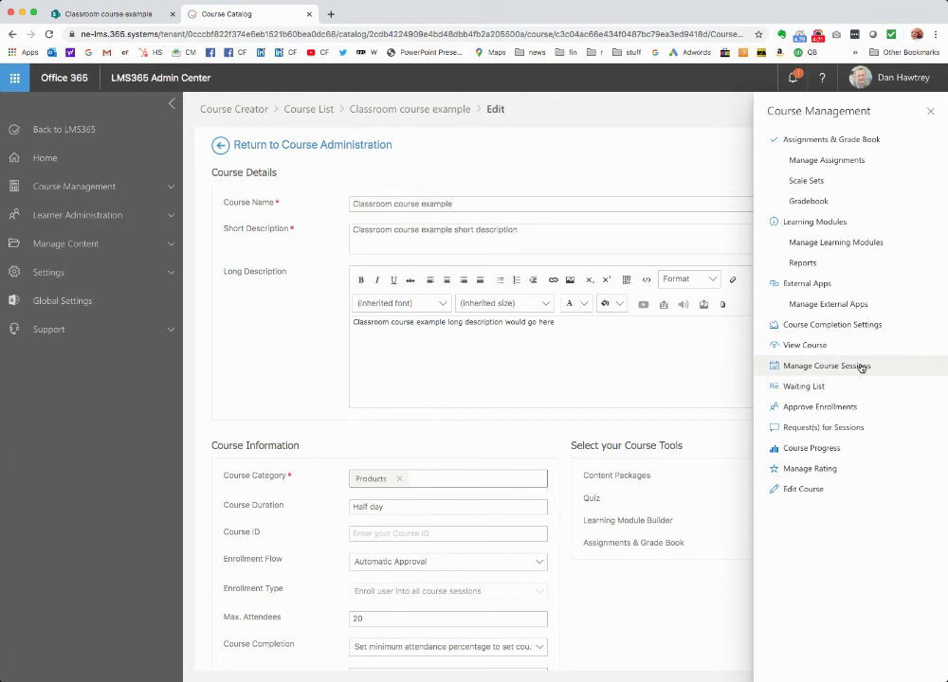
- Open Manage Course Sessions and start a new course session
click(805, 368)
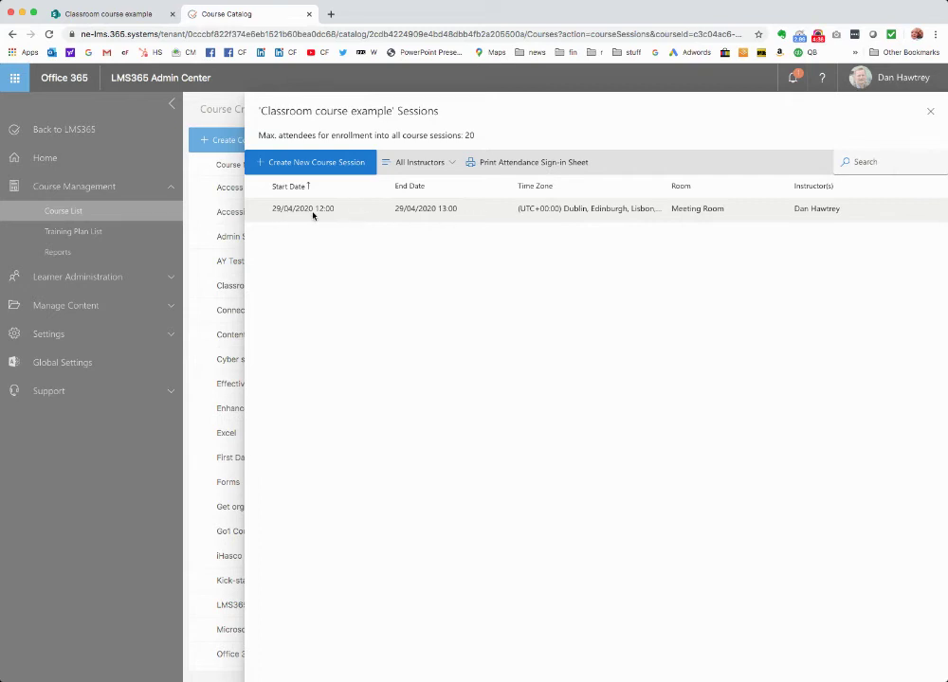
click(301, 165)
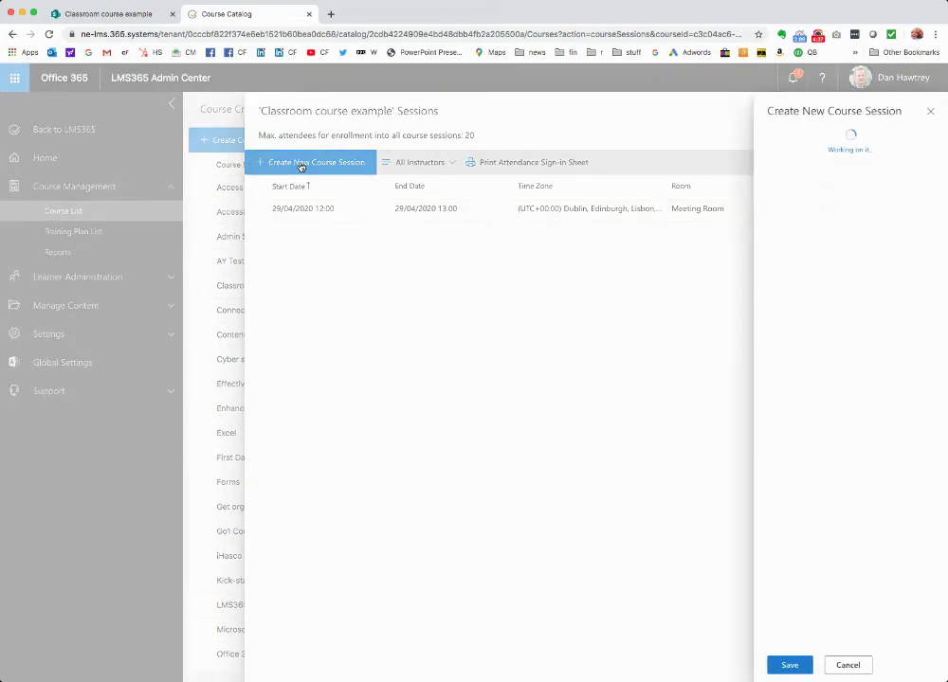
- Set the session start date to Tuesday 5 May 2020
click(851, 153)
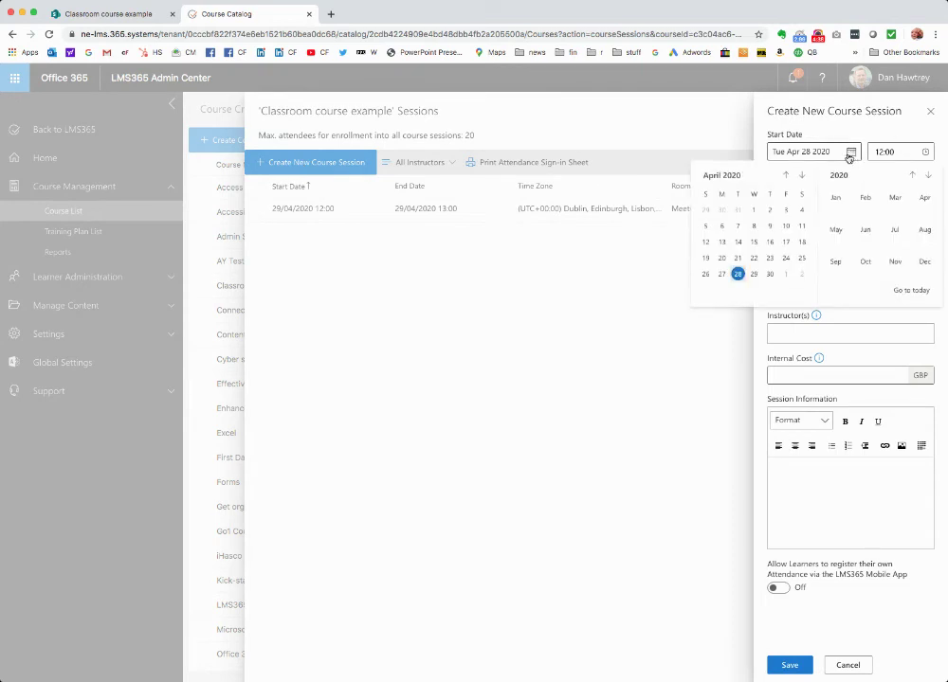
click(800, 175)
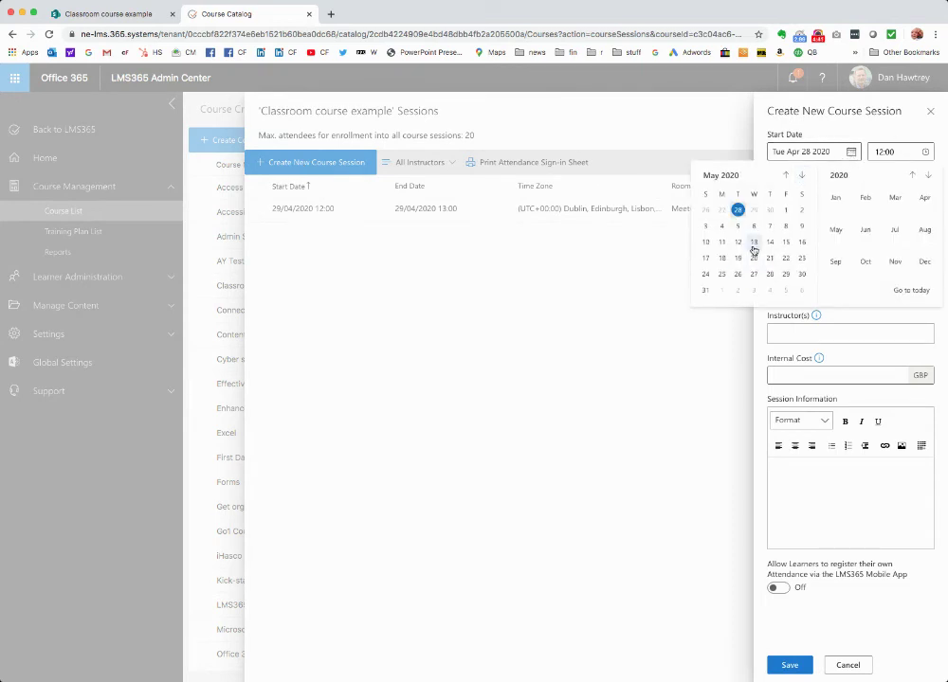
click(738, 226)
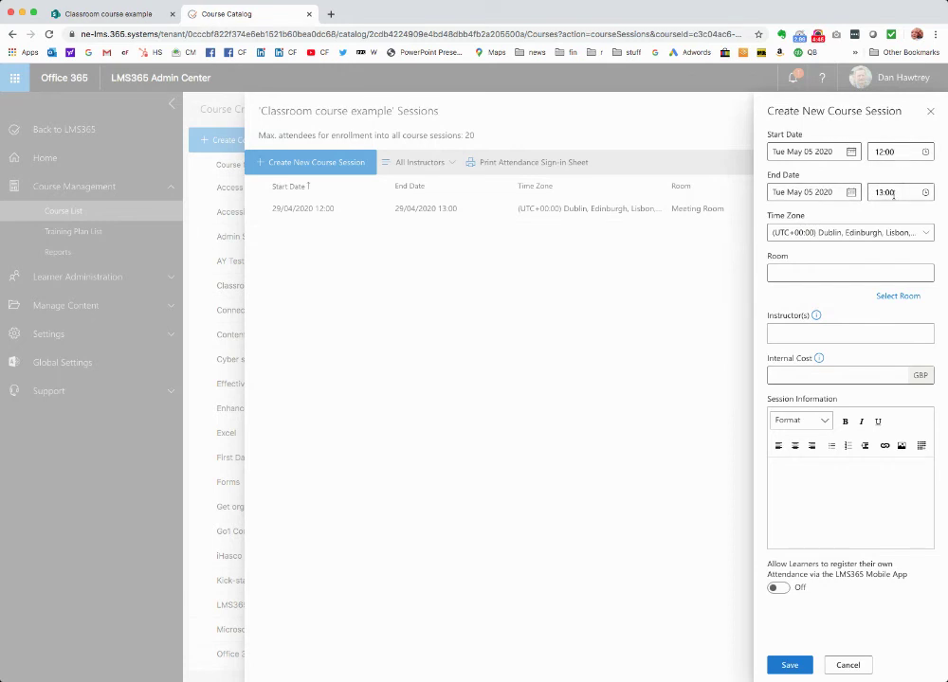
- Select Meeting Room as the session's room
click(850, 273)
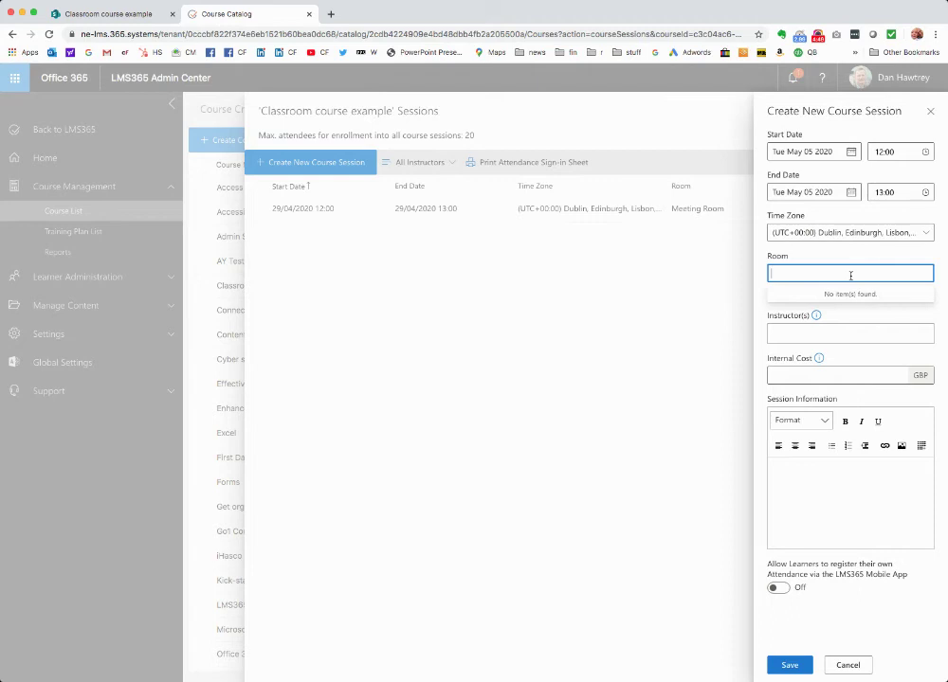
click(898, 295)
click(898, 296)
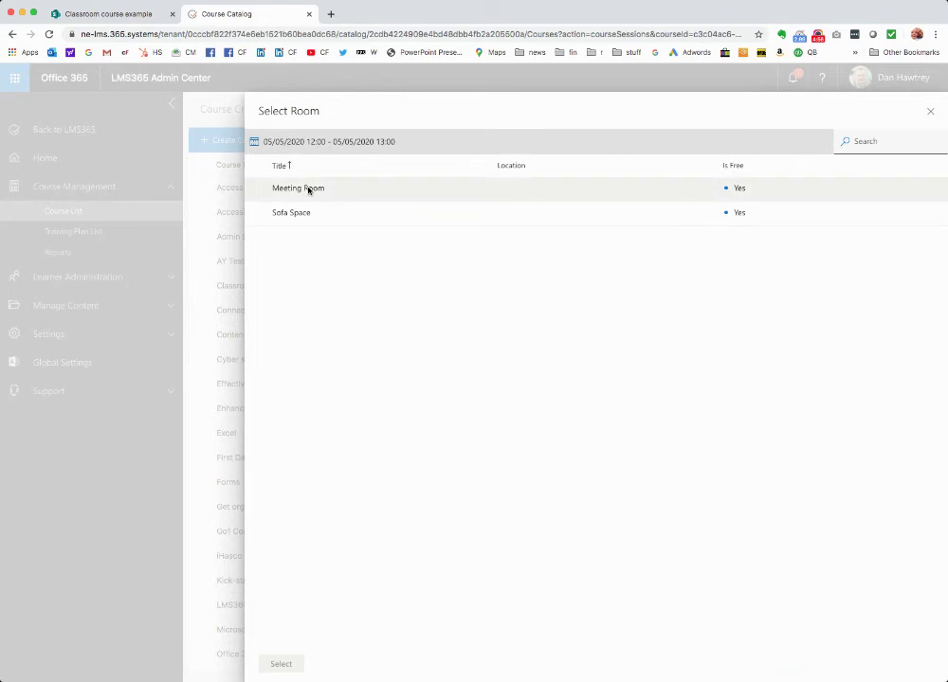
click(309, 190)
click(276, 664)
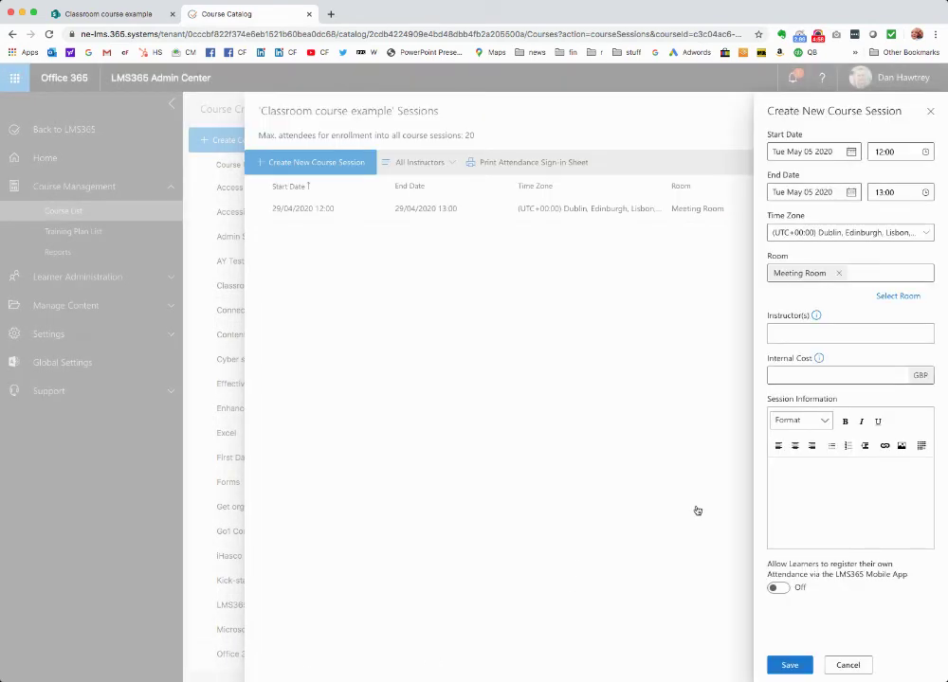
- Assign an instructor to the session from the name search suggestions
click(813, 334)
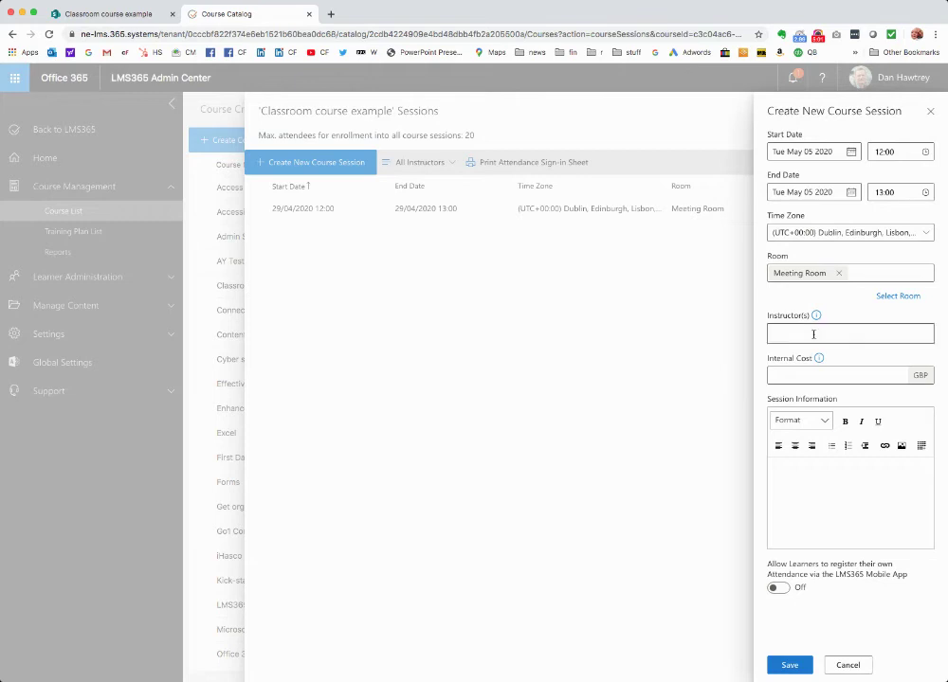
text(d)
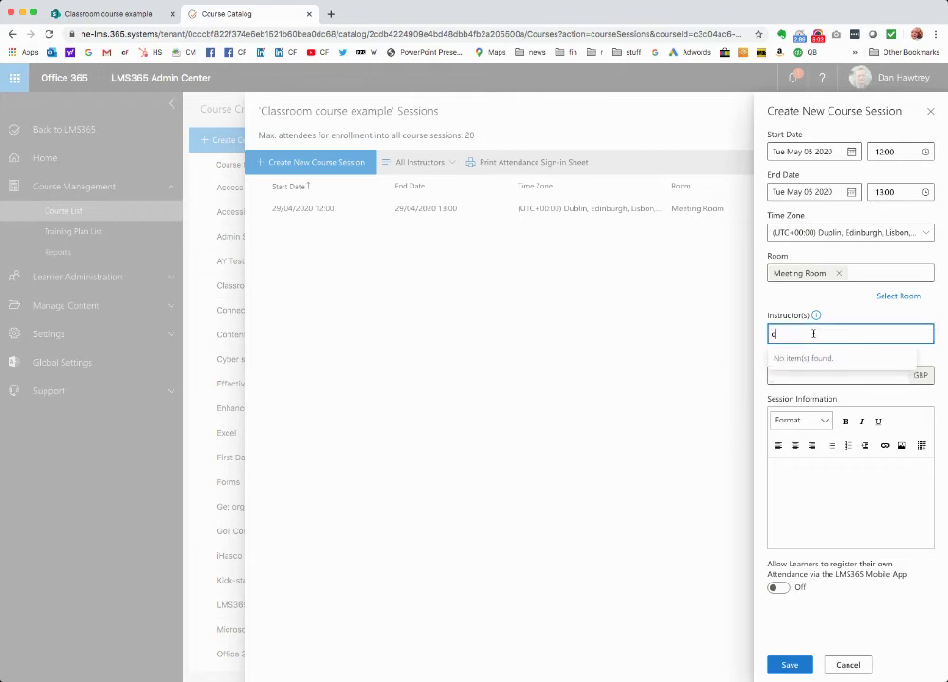
text(an Hawtrey)
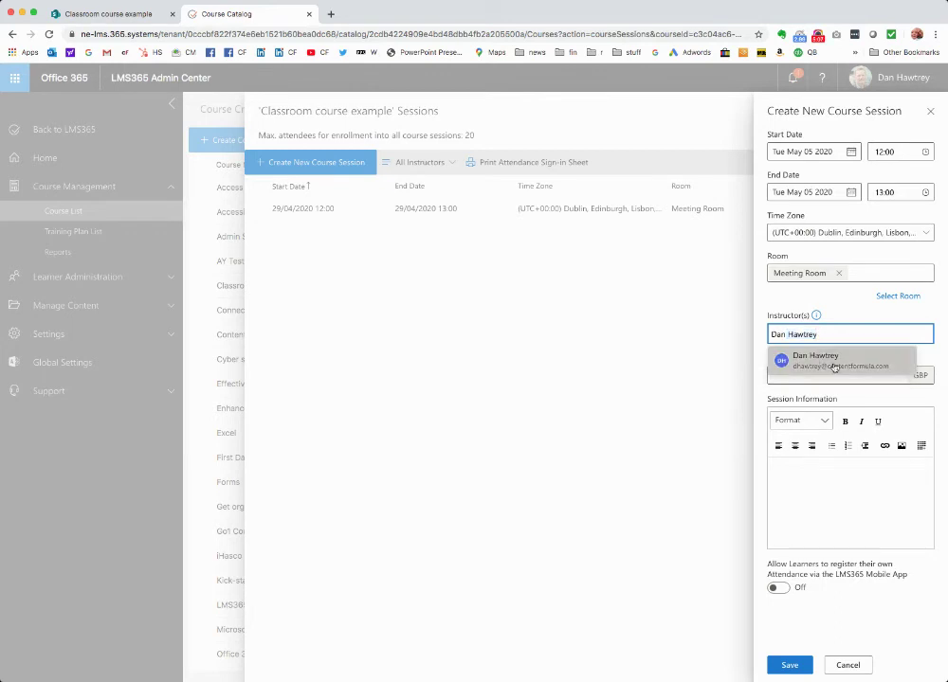
click(811, 363)
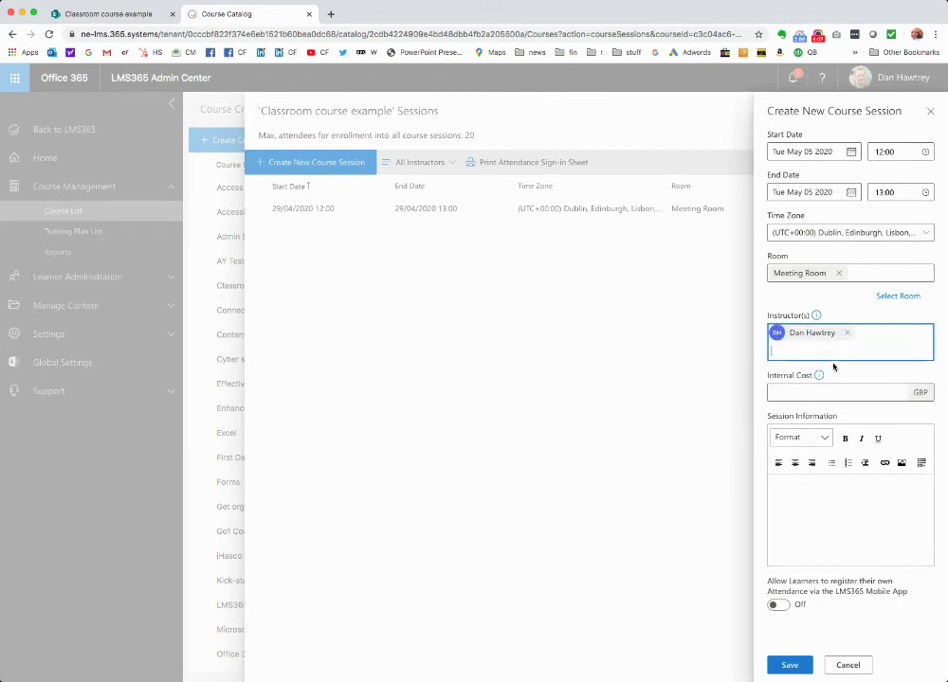
- Enter a 500 internal cost and the session note 'This is the main course session'
click(858, 394)
text(500)
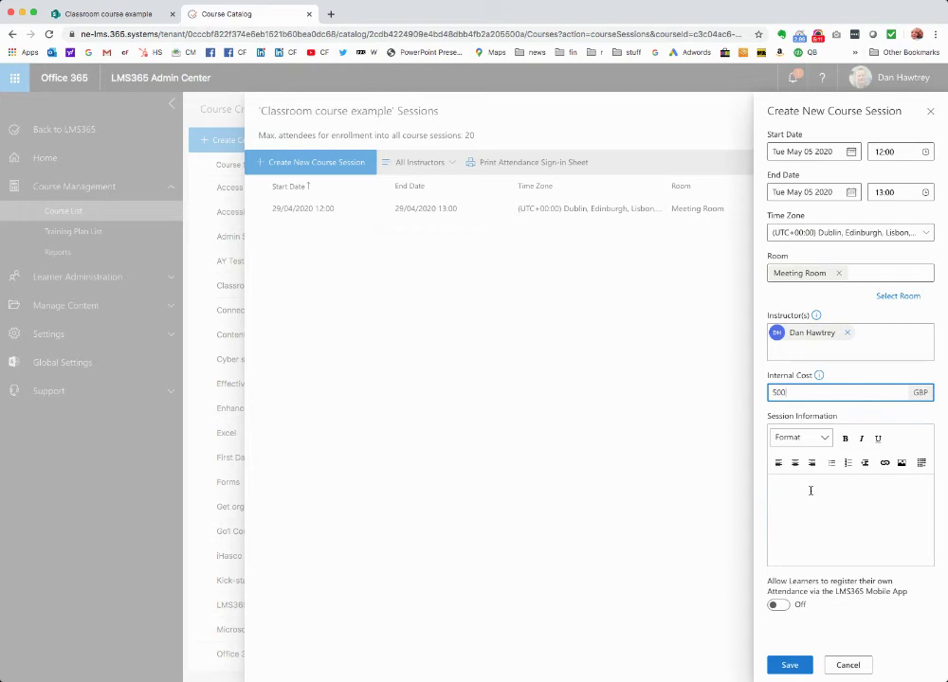
click(828, 501)
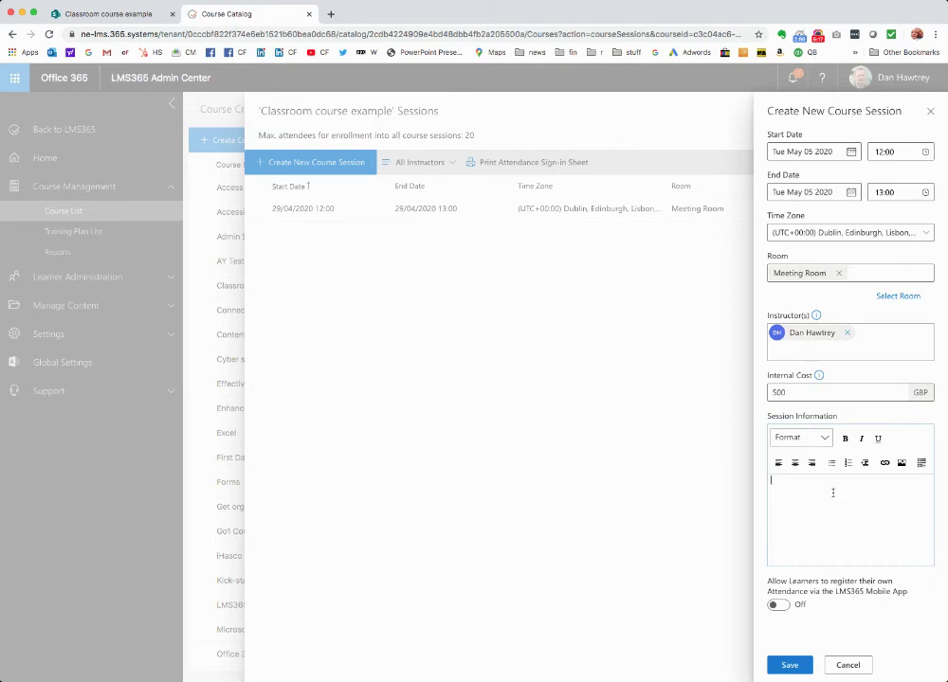
text(This is the main d)
text(ourse session)
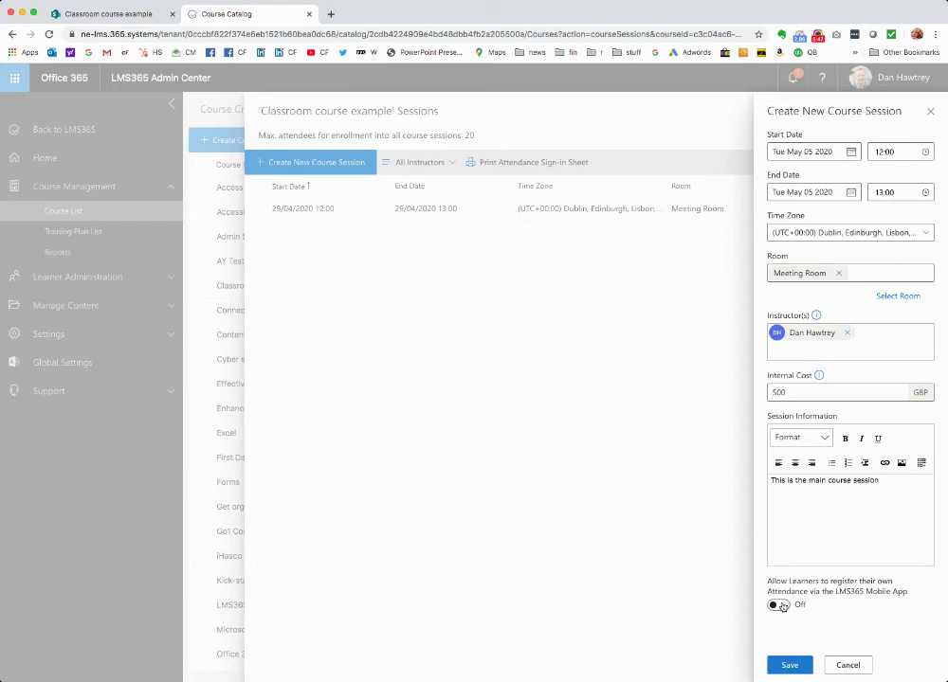
- Enable learner attendance self-registration with a required QR code, then save the session
click(779, 605)
scroll(882, 582, down, 1)
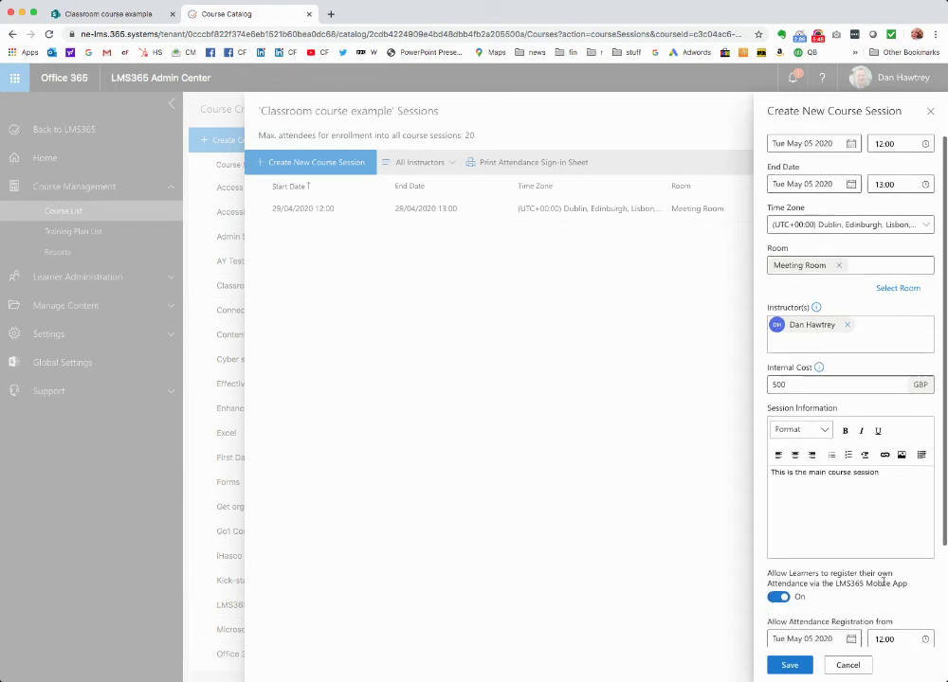
scroll(882, 582, down, 3)
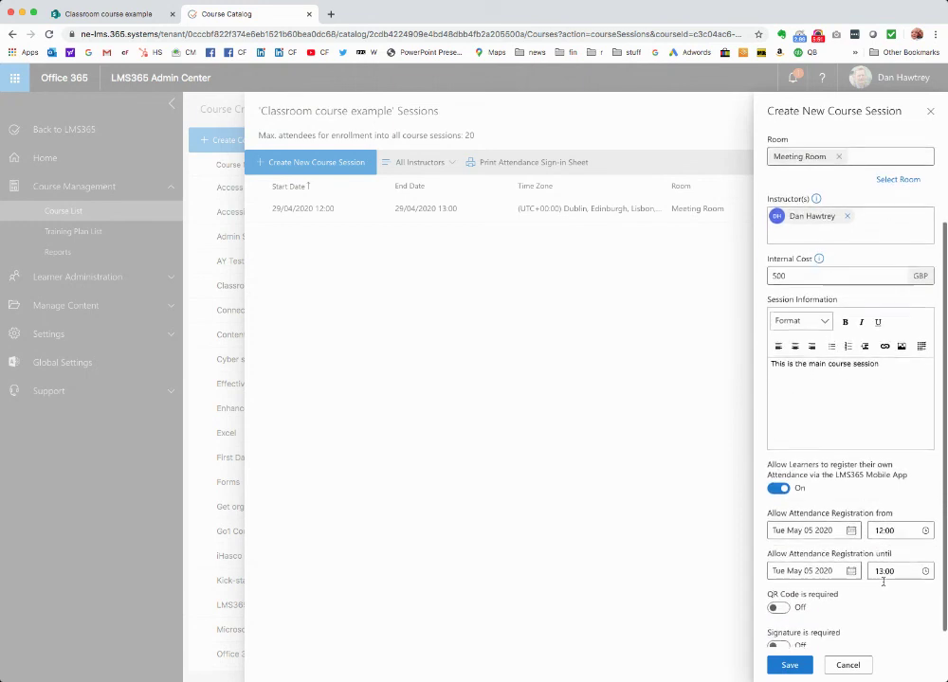
scroll(883, 582, down, 1)
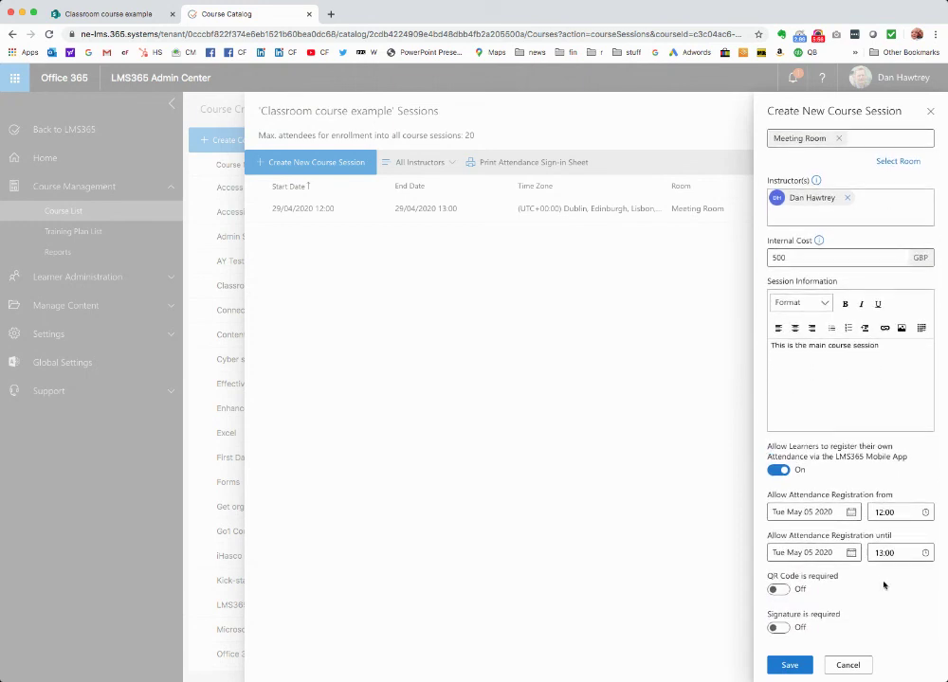
click(777, 589)
click(790, 667)
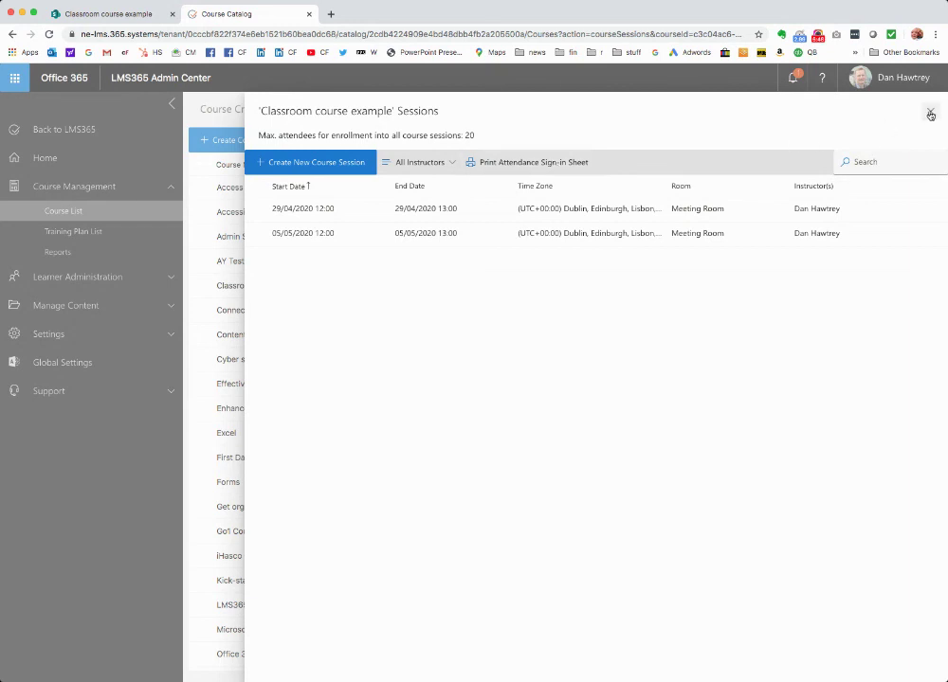
- Select the new 5 May session, then close its actions panel and the Classroom course example sessions list
click(614, 236)
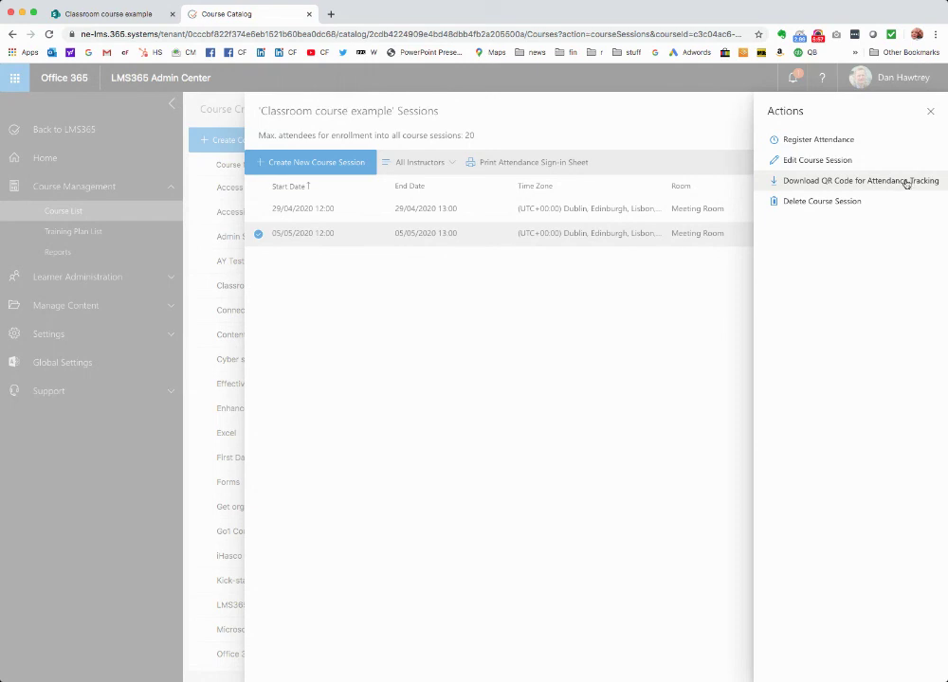
click(931, 113)
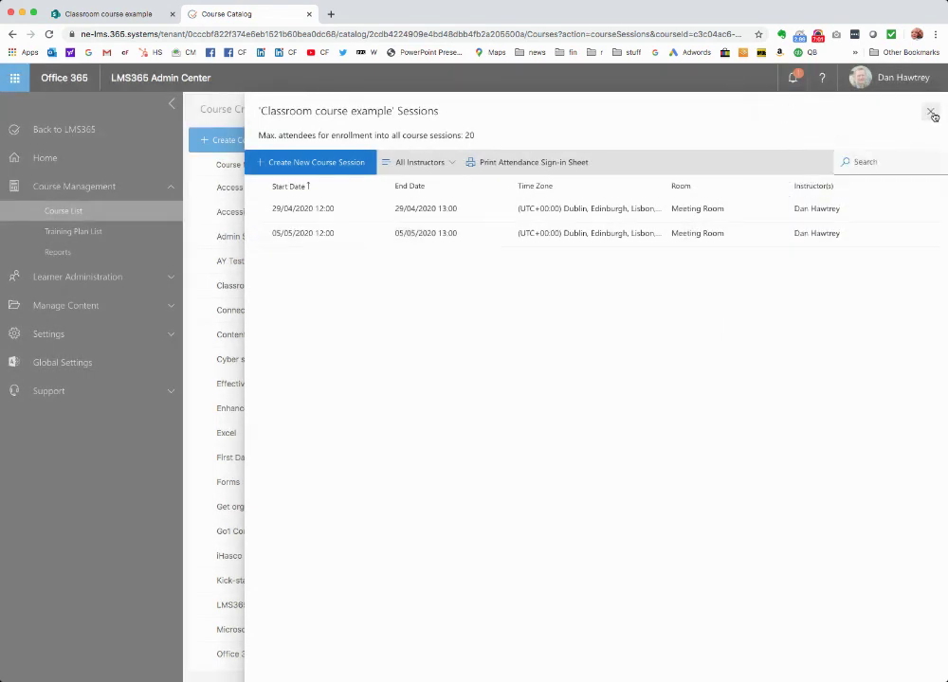
click(931, 112)
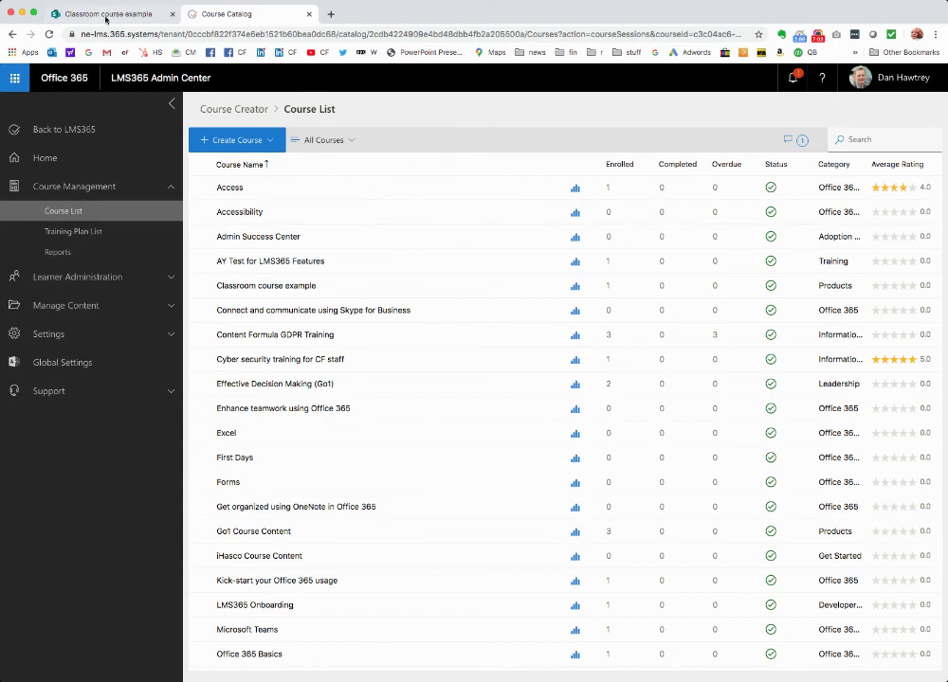
- Reload the Classroom course example page to show both Meeting Room sessions, 29/04/2020 and 05/05/2020
click(111, 15)
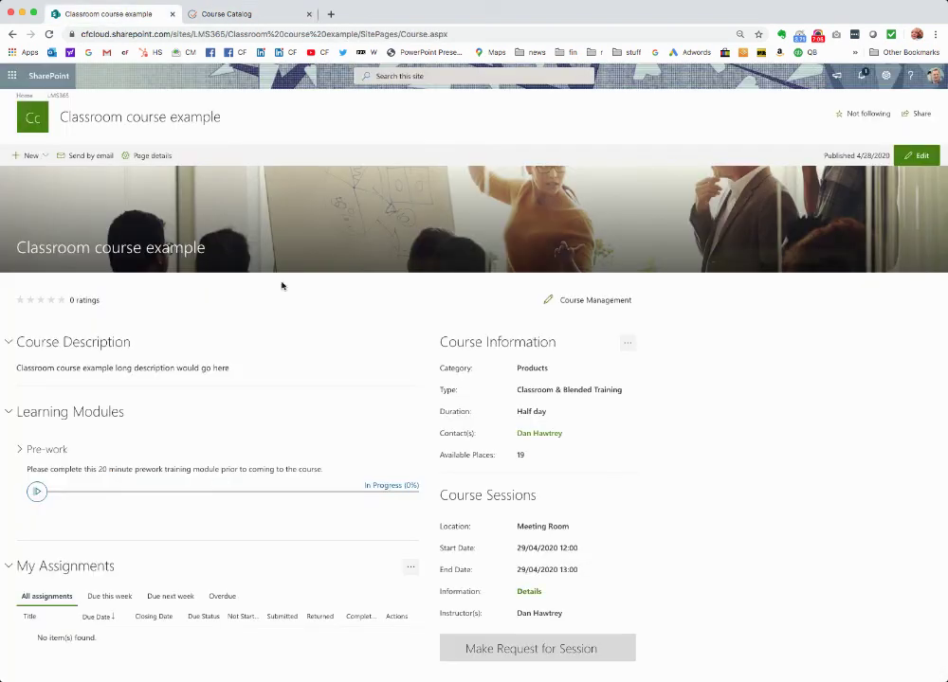
scroll(267, 363, down, 1)
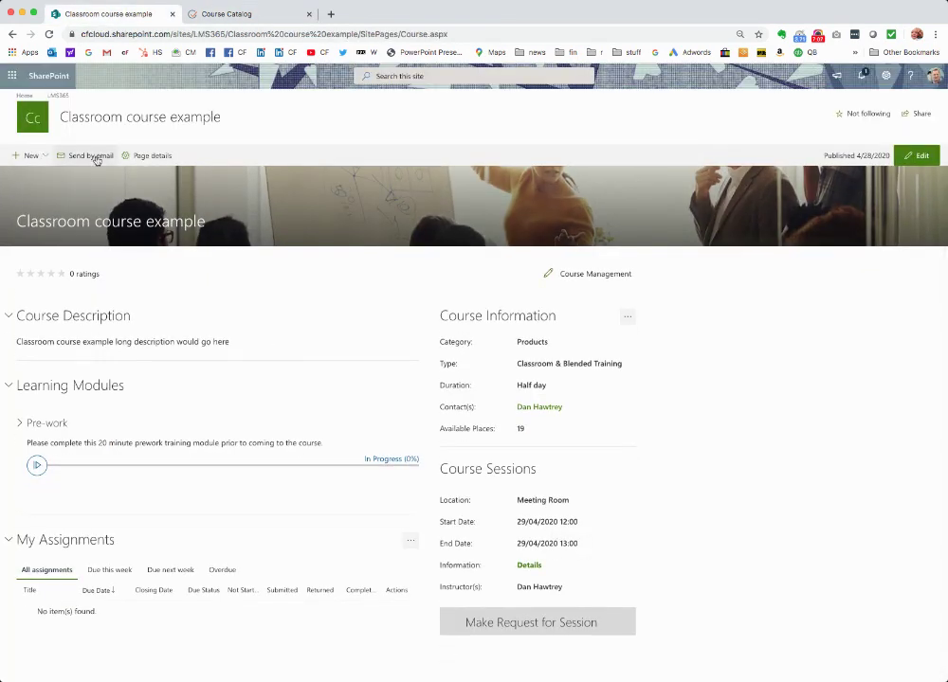
click(32, 34)
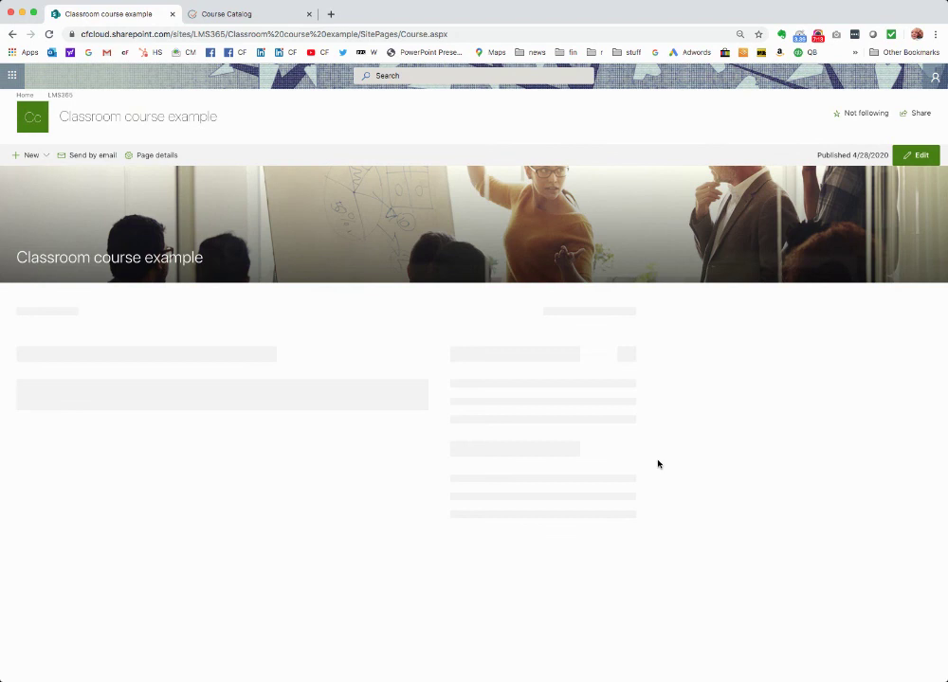
scroll(683, 450, down, 2)
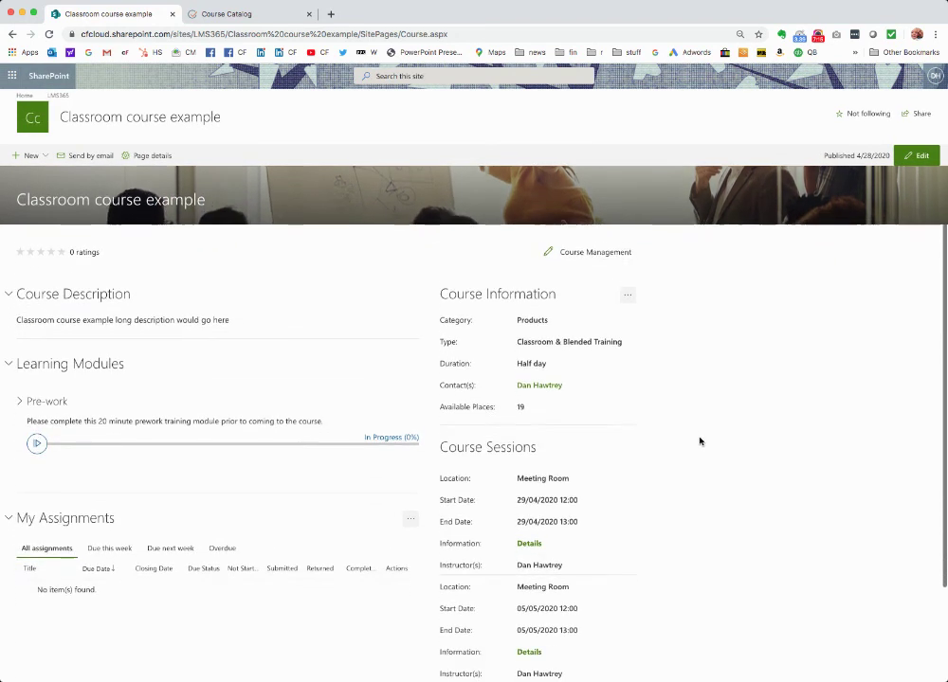
scroll(699, 440, down, 2)
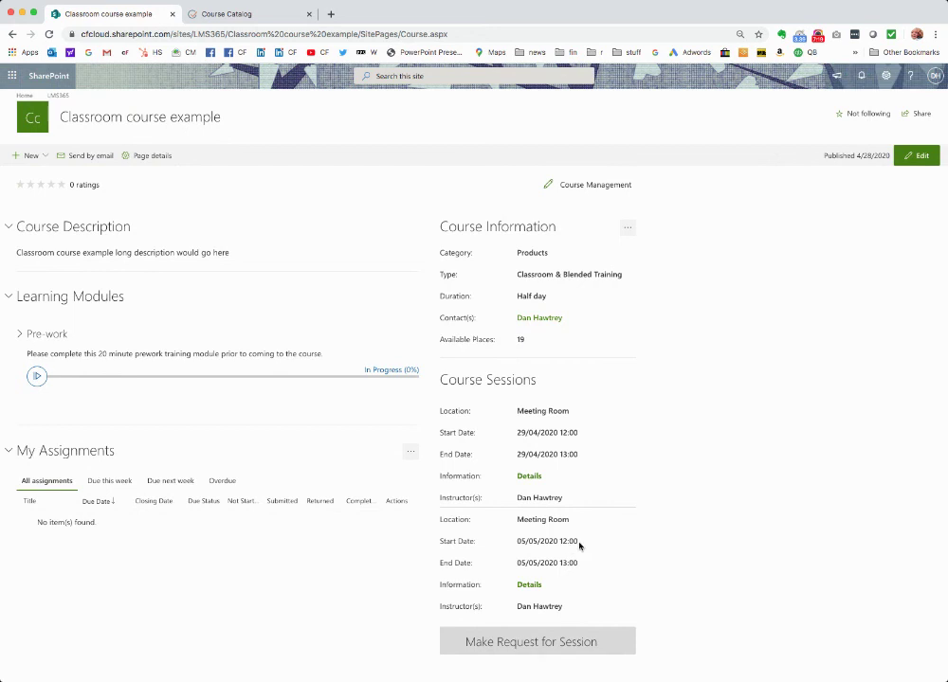
scroll(593, 546, down, 1)
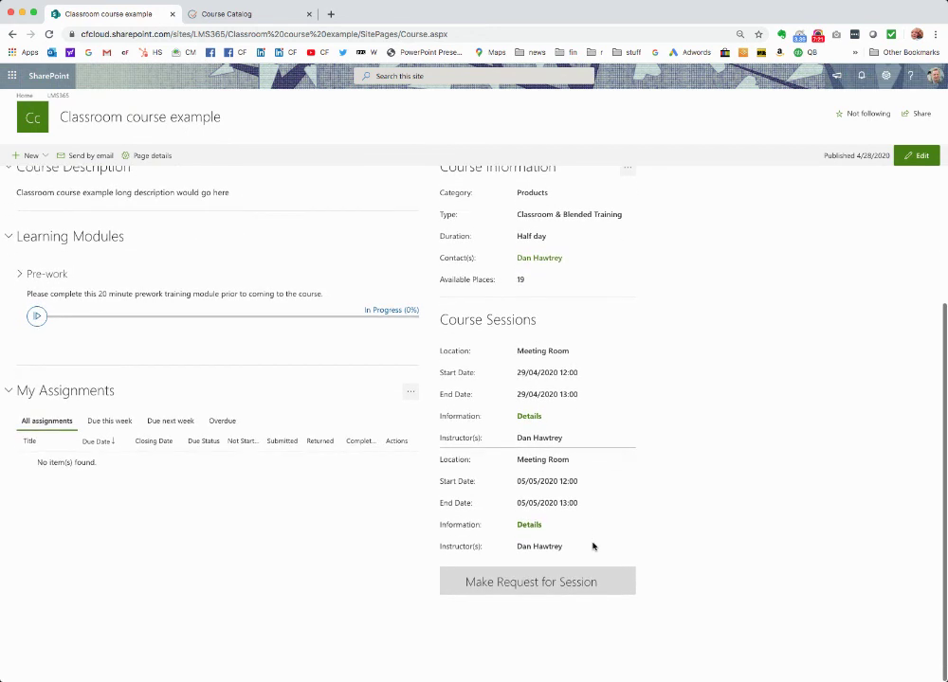
scroll(592, 546, up, 5)
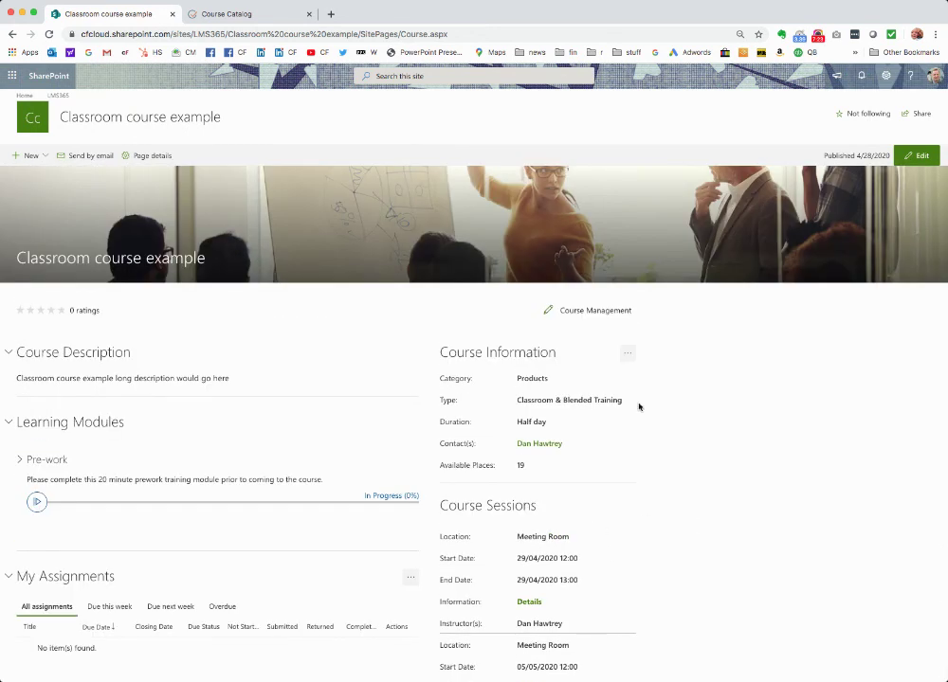